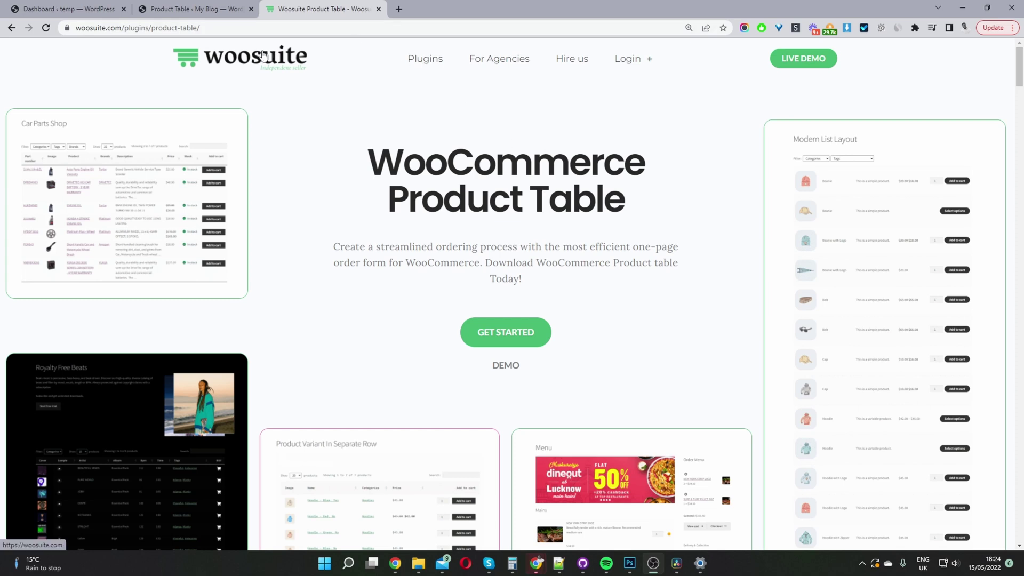
Switch back to the 'Dashboard – temp — WordPress' tab.
{"action": "left_click", "coordinate": [71, 5]}
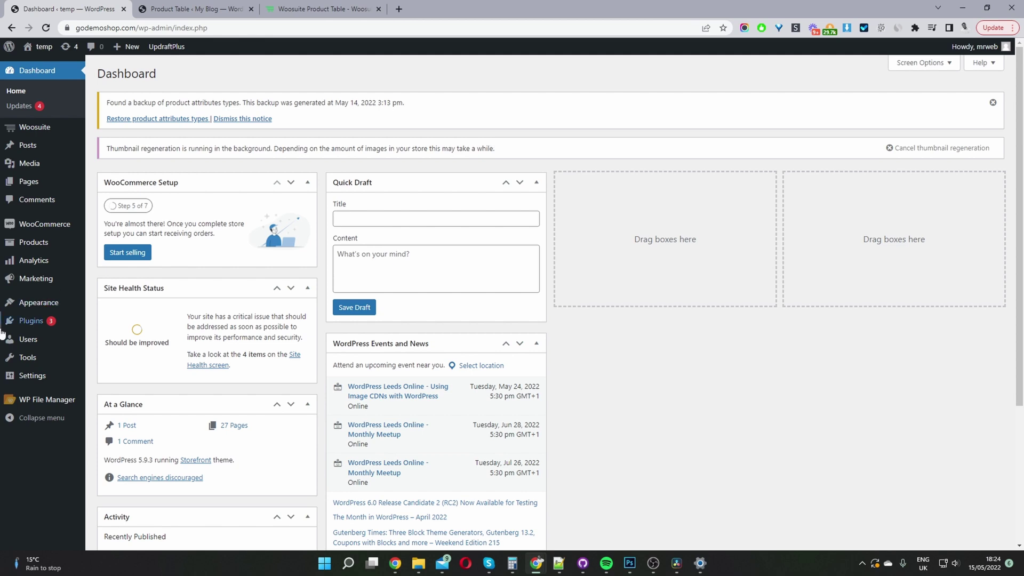
Go to Woosuite > Product Table and bring the six existing tables and their shortcodes into view.
{"action": "mouse_move", "coordinate": [69, 322]}
{"action": "mouse_move", "coordinate": [57, 132]}
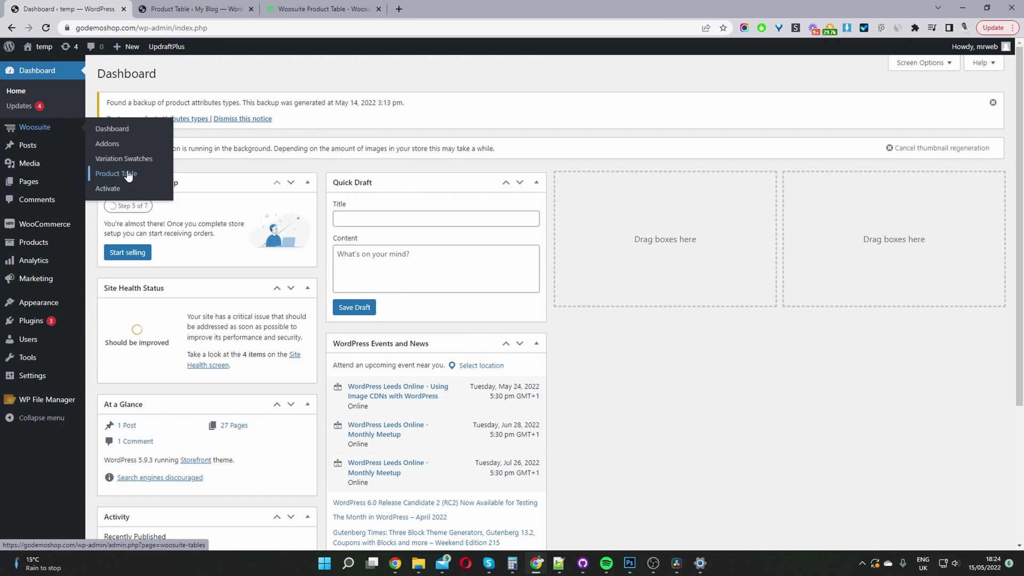
{"action": "left_click", "coordinate": [128, 175]}
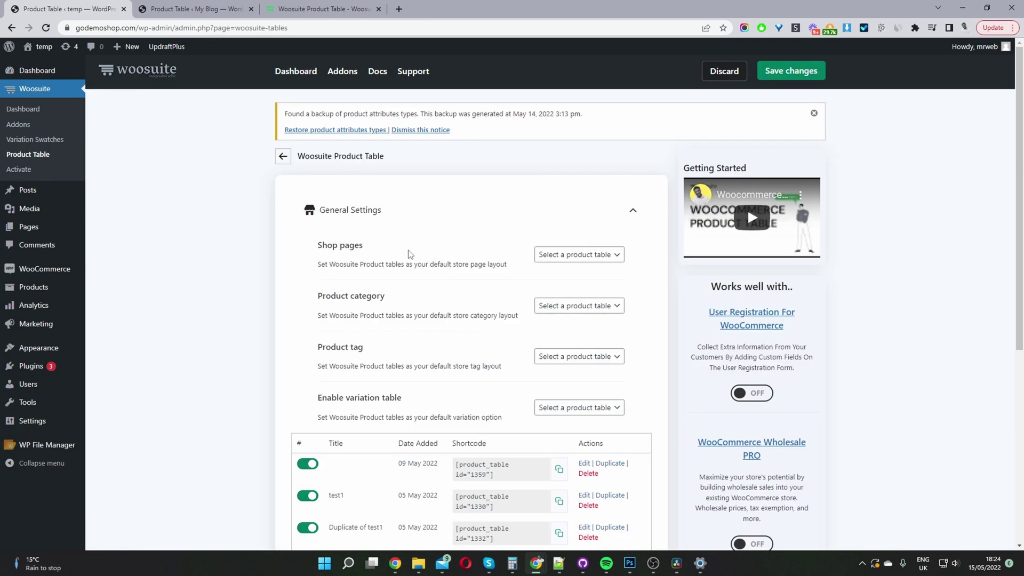
{"action": "scroll", "coordinate": [410, 255], "scroll_direction": "down", "scroll_amount": 5}
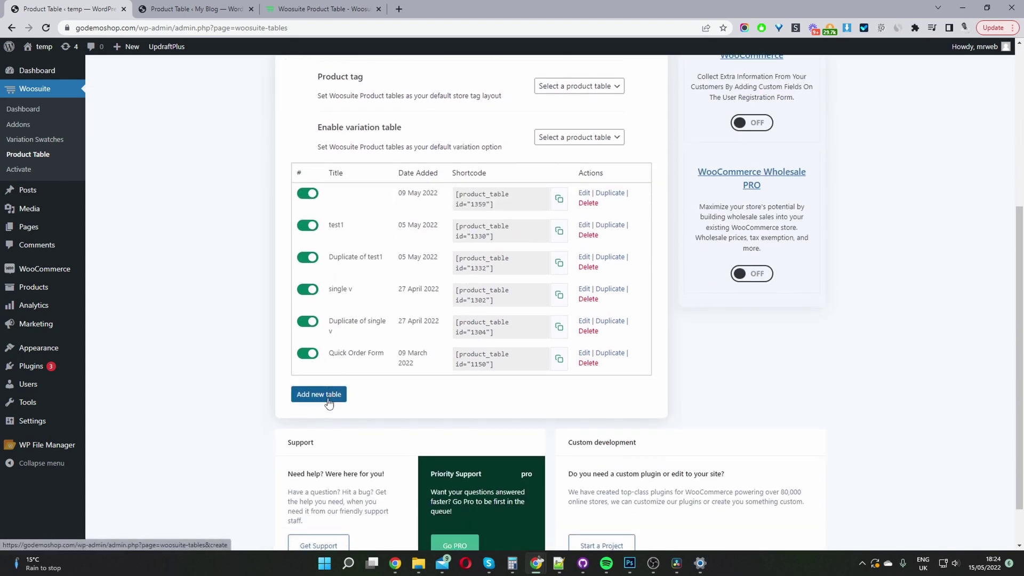
Add a new product table titled 'list view'.
{"action": "left_click", "coordinate": [329, 395]}
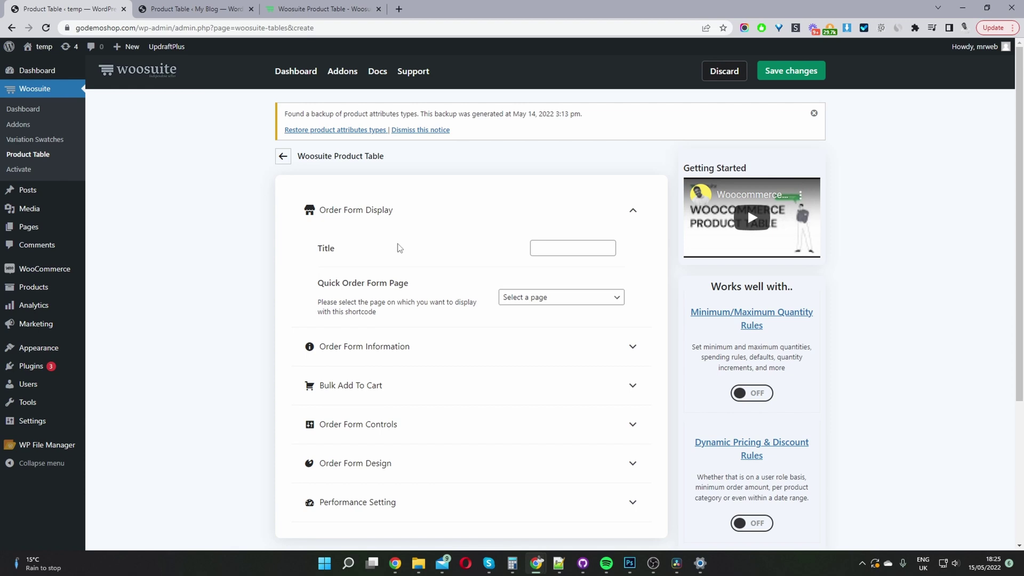
{"action": "left_click", "coordinate": [544, 245]}
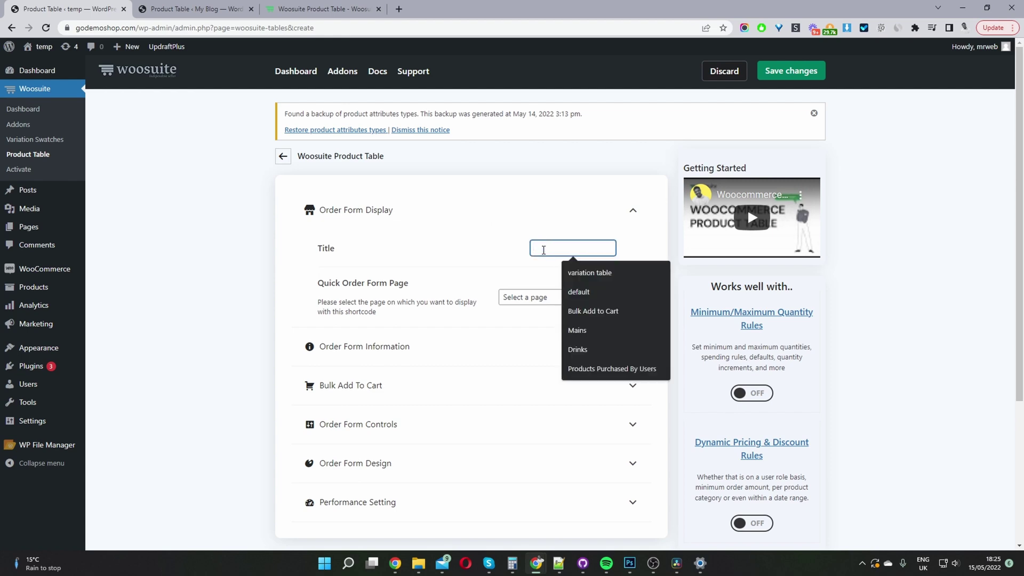
{"action": "type", "text": "list view"}
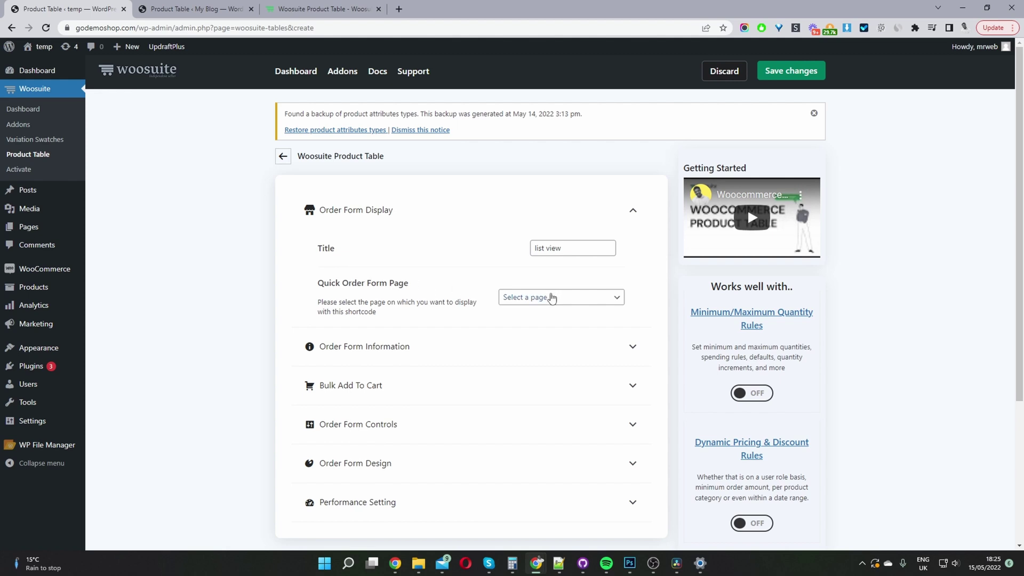
Leave the order form page unset and expand the Order Form Information section.
{"action": "left_click", "coordinate": [547, 299]}
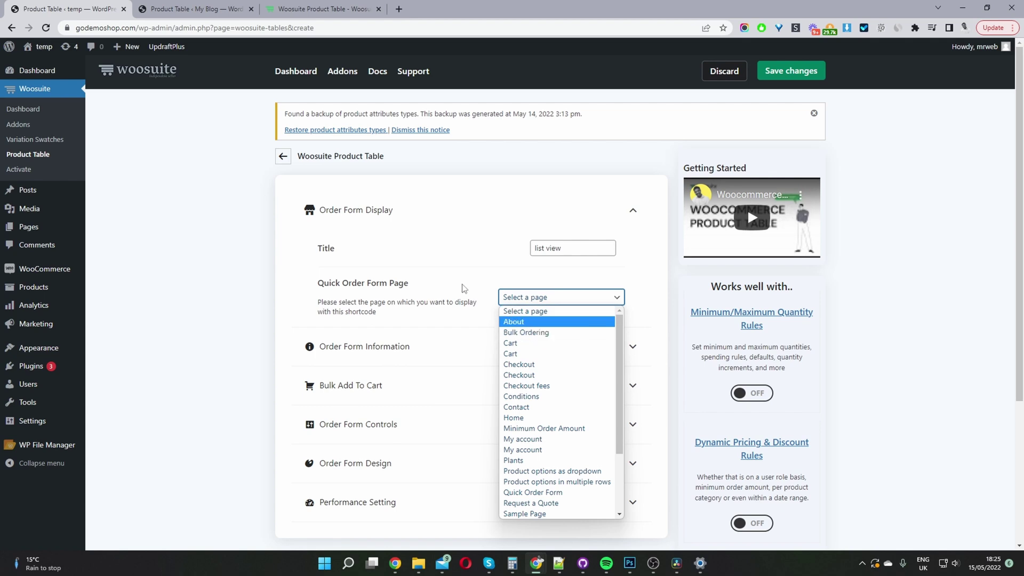
{"action": "left_click", "coordinate": [455, 268]}
{"action": "scroll", "coordinate": [515, 276], "scroll_direction": "down", "scroll_amount": 1}
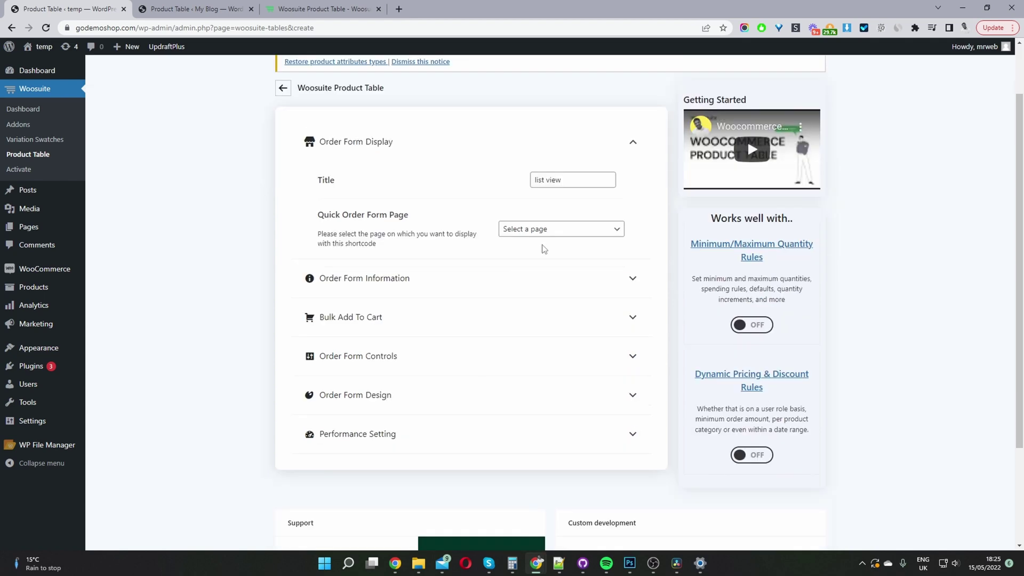
{"action": "left_click", "coordinate": [392, 282]}
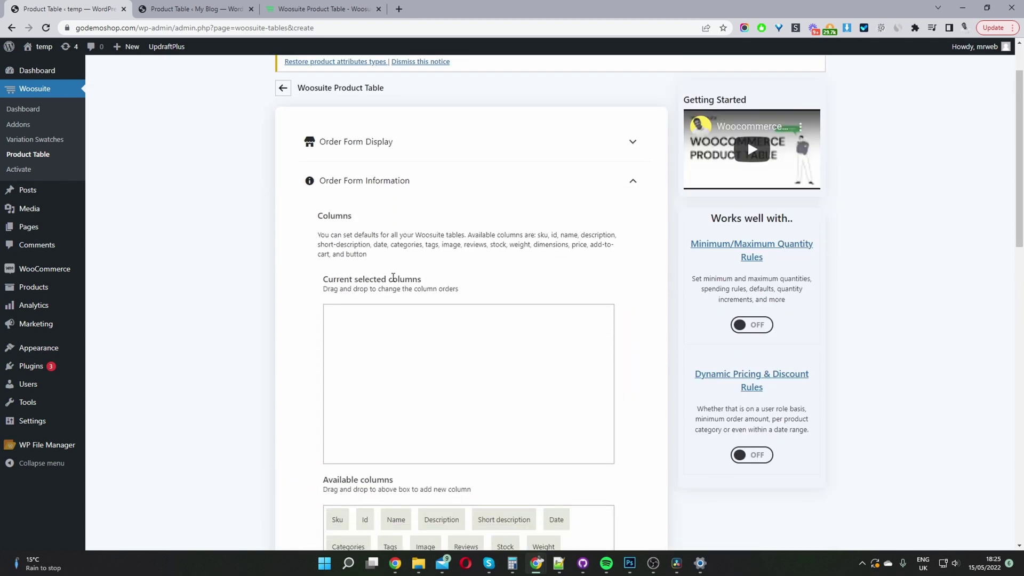
Add Name, Image, Short description, Stock, Price and Add to cart columns, placing Price before Add to cart.
{"action": "scroll", "coordinate": [393, 279], "scroll_direction": "down", "scroll_amount": 3}
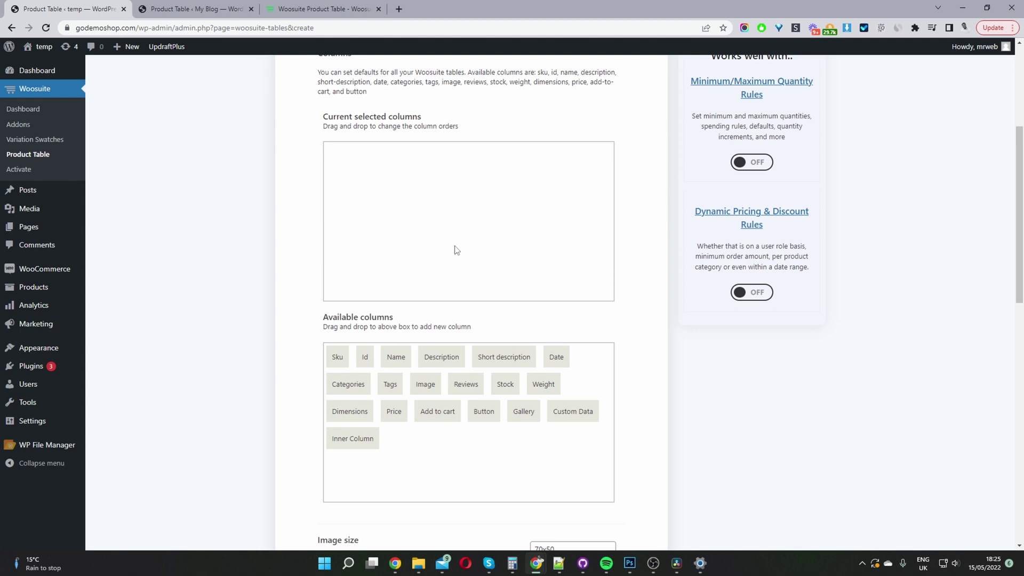
{"action": "left_click_drag", "start_coordinate": [396, 356], "coordinate": [407, 199]}
{"action": "left_click_drag", "start_coordinate": [425, 384], "coordinate": [417, 193]}
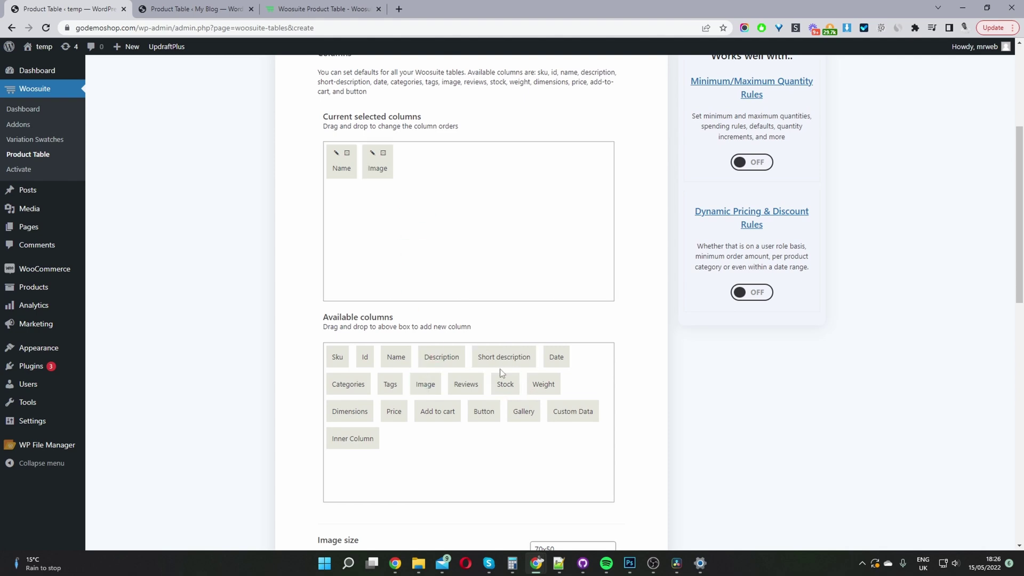
{"action": "left_click_drag", "start_coordinate": [503, 359], "coordinate": [469, 162]}
{"action": "left_click_drag", "start_coordinate": [507, 380], "coordinate": [512, 176]}
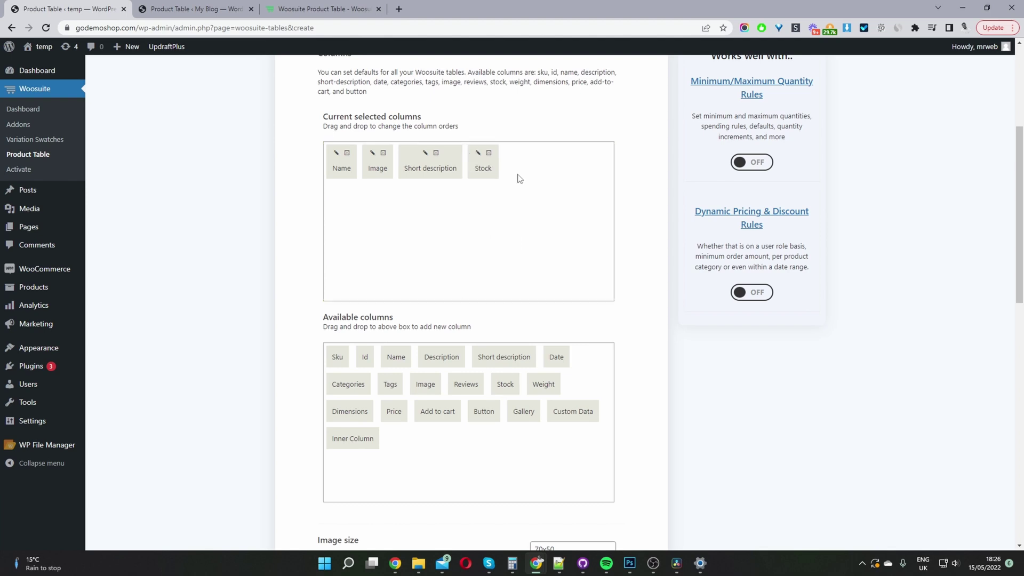
{"action": "left_click_drag", "start_coordinate": [438, 412], "coordinate": [529, 245]}
{"action": "left_click_drag", "start_coordinate": [395, 408], "coordinate": [521, 238]}
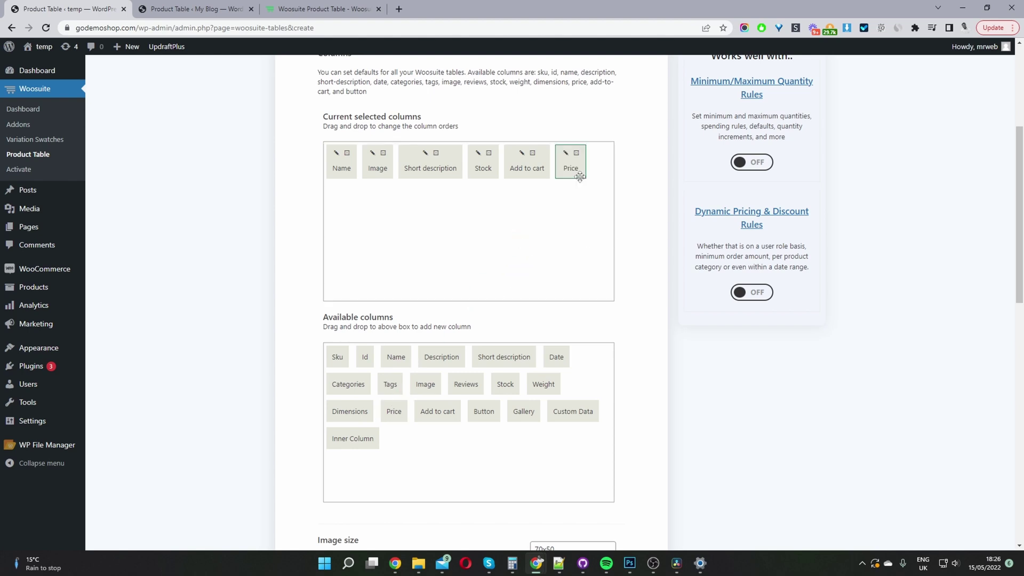
{"action": "left_click_drag", "start_coordinate": [580, 177], "coordinate": [515, 178]}
Check the 70x50 image size value, then expand the Bulk Add To Cart settings.
{"action": "scroll", "coordinate": [465, 199], "scroll_direction": "down", "scroll_amount": 1}
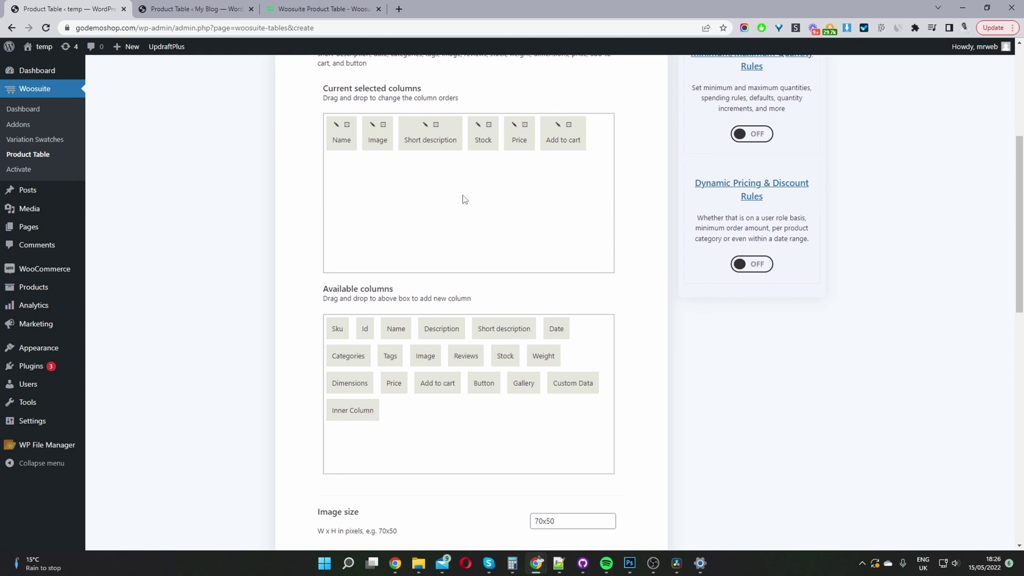
{"action": "scroll", "coordinate": [465, 199], "scroll_direction": "down", "scroll_amount": 4}
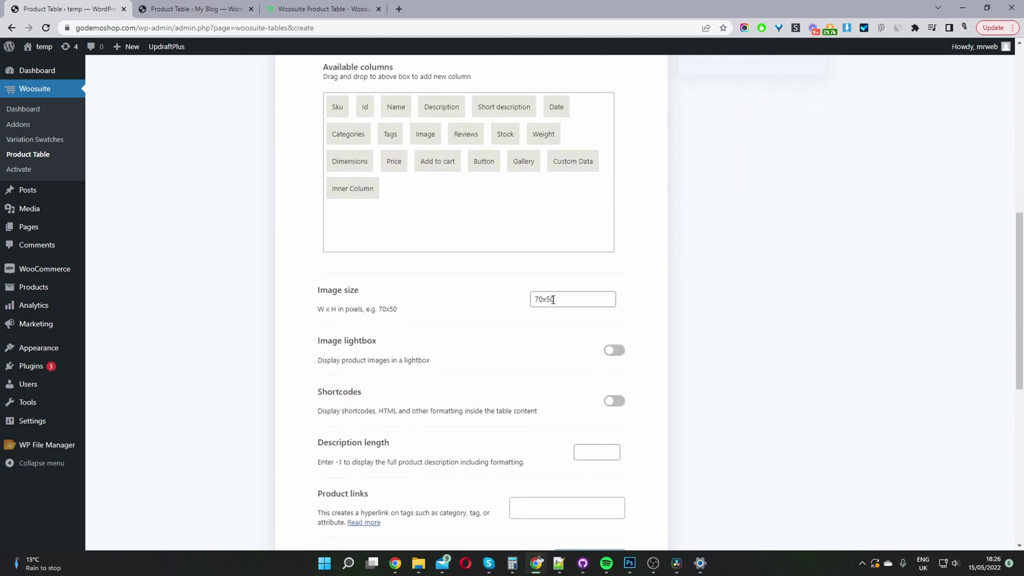
{"action": "left_click", "coordinate": [543, 301]}
{"action": "left_click_drag", "start_coordinate": [543, 301], "coordinate": [546, 300]}
{"action": "scroll", "coordinate": [567, 315], "scroll_direction": "down", "scroll_amount": 3}
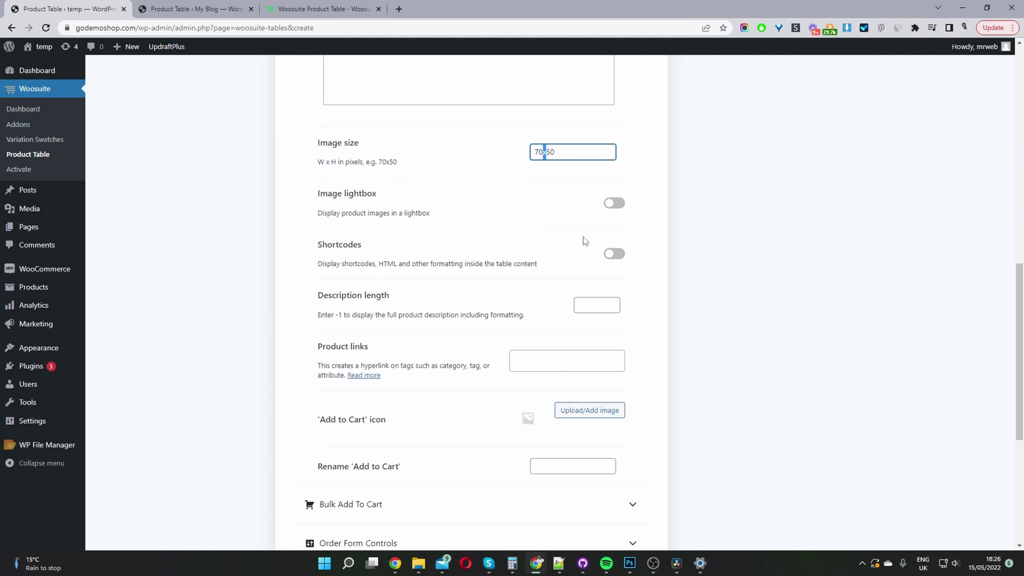
{"action": "scroll", "coordinate": [585, 241], "scroll_direction": "down", "scroll_amount": 1}
{"action": "scroll", "coordinate": [586, 241], "scroll_direction": "down", "scroll_amount": 1}
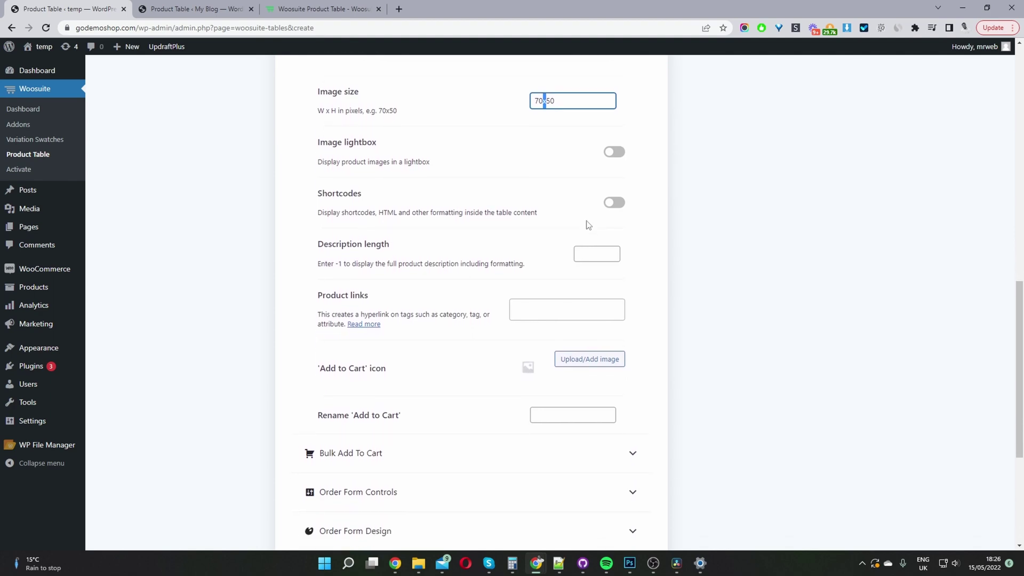
{"action": "scroll", "coordinate": [587, 235], "scroll_direction": "down", "scroll_amount": 3}
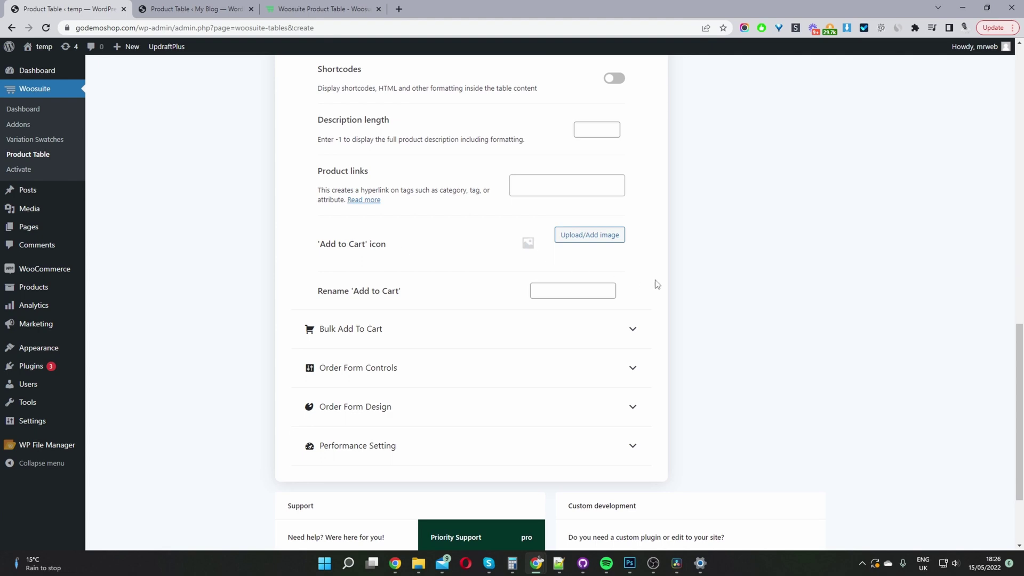
{"action": "scroll", "coordinate": [515, 275], "scroll_direction": "down", "scroll_amount": 1}
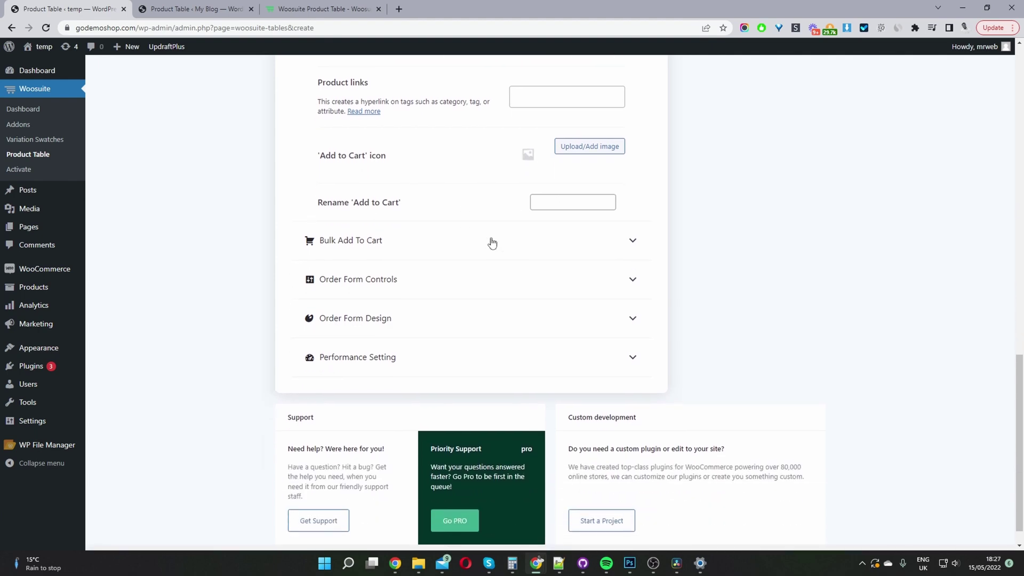
{"action": "left_click", "coordinate": [489, 242]}
Keep Button-only add to cart display and turn on AJAX adding and quantity selectors.
{"action": "scroll", "coordinate": [536, 196], "scroll_direction": "down", "scroll_amount": 2}
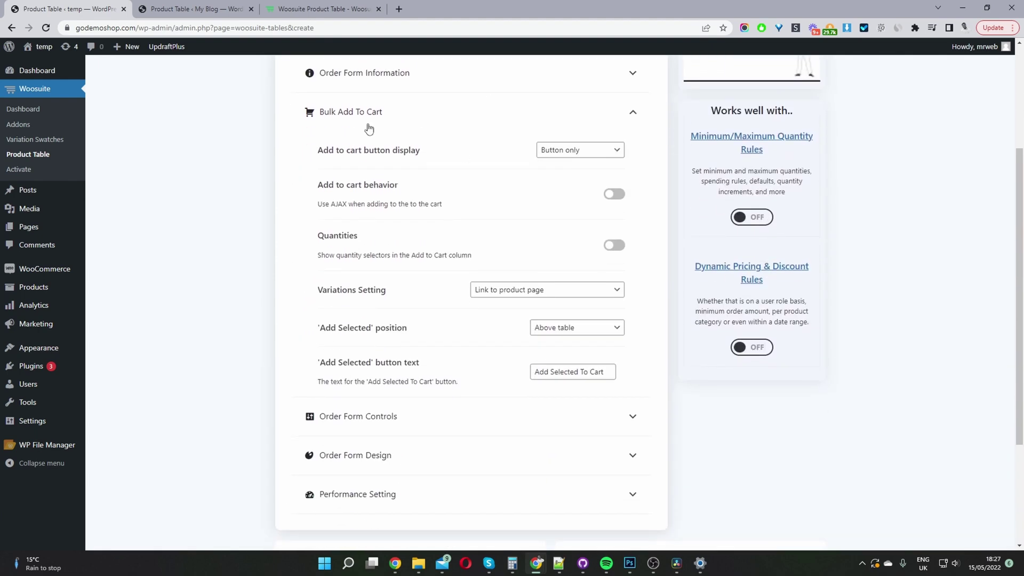
{"action": "left_click", "coordinate": [566, 151]}
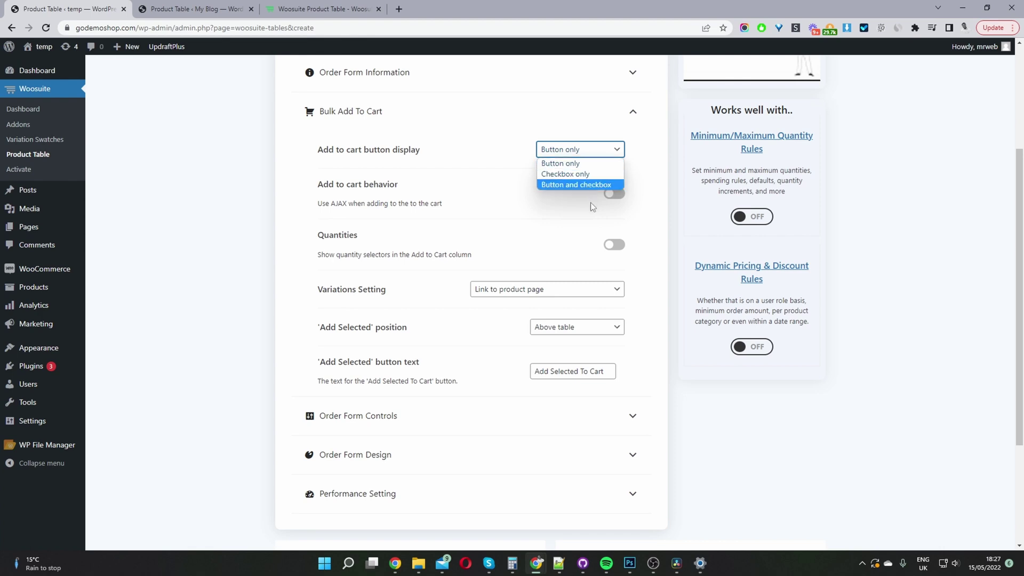
{"action": "left_click", "coordinate": [530, 226]}
{"action": "left_click", "coordinate": [611, 196]}
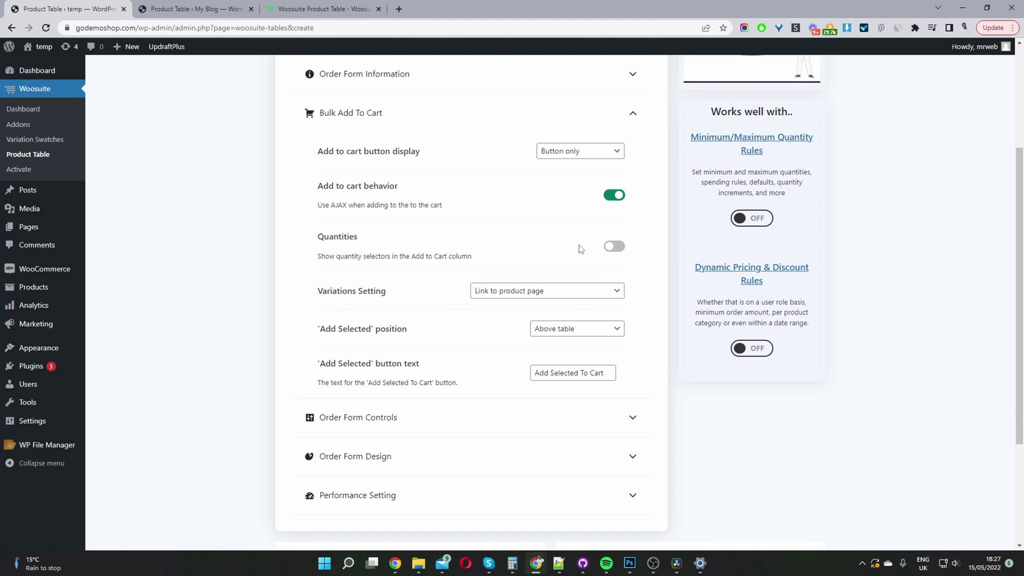
{"action": "left_click", "coordinate": [613, 247]}
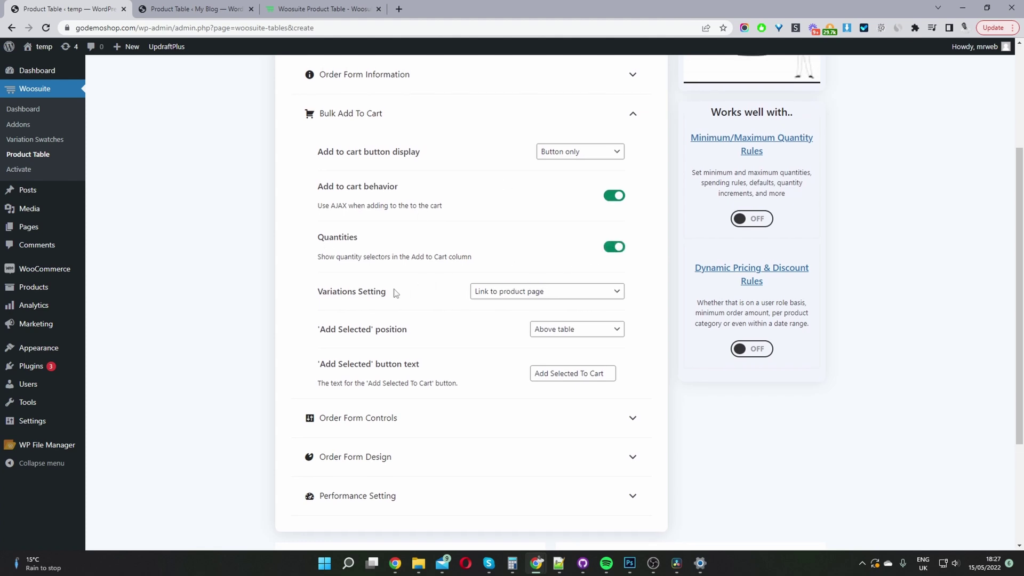
Show product variations as dropdowns in the Add to Cart column.
{"action": "left_click", "coordinate": [495, 293]}
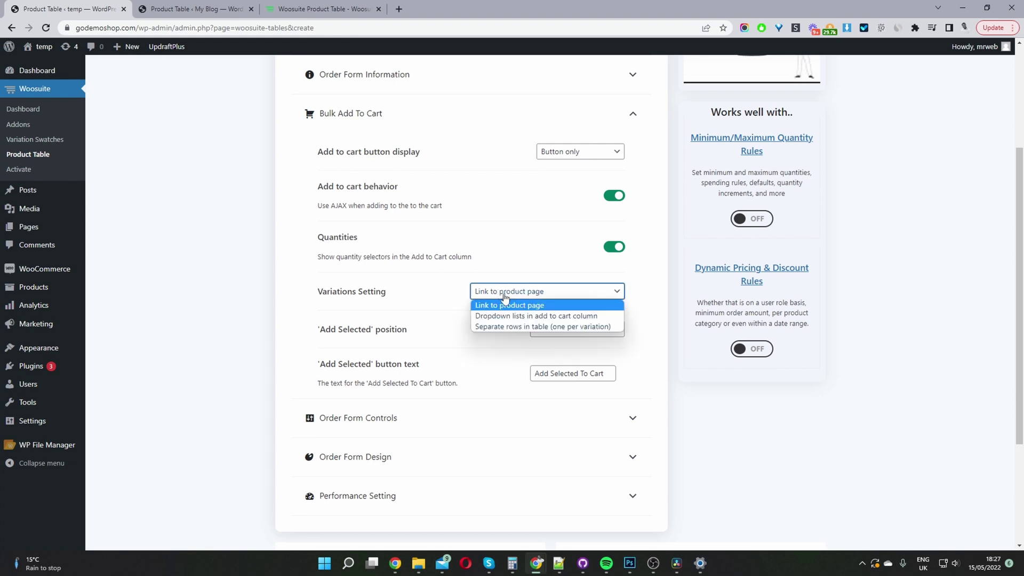
{"action": "left_click", "coordinate": [516, 317]}
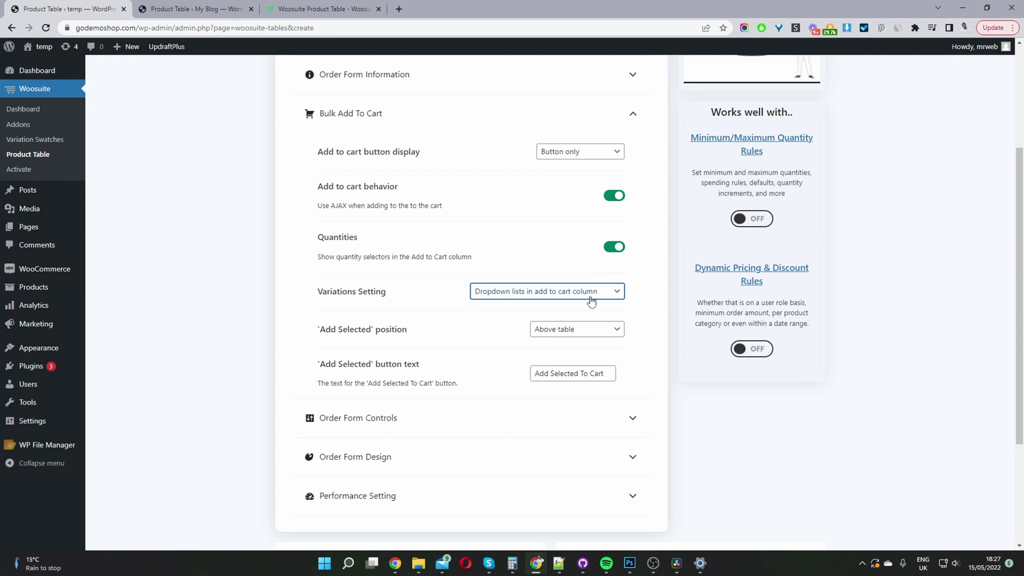
{"action": "left_click", "coordinate": [592, 294]}
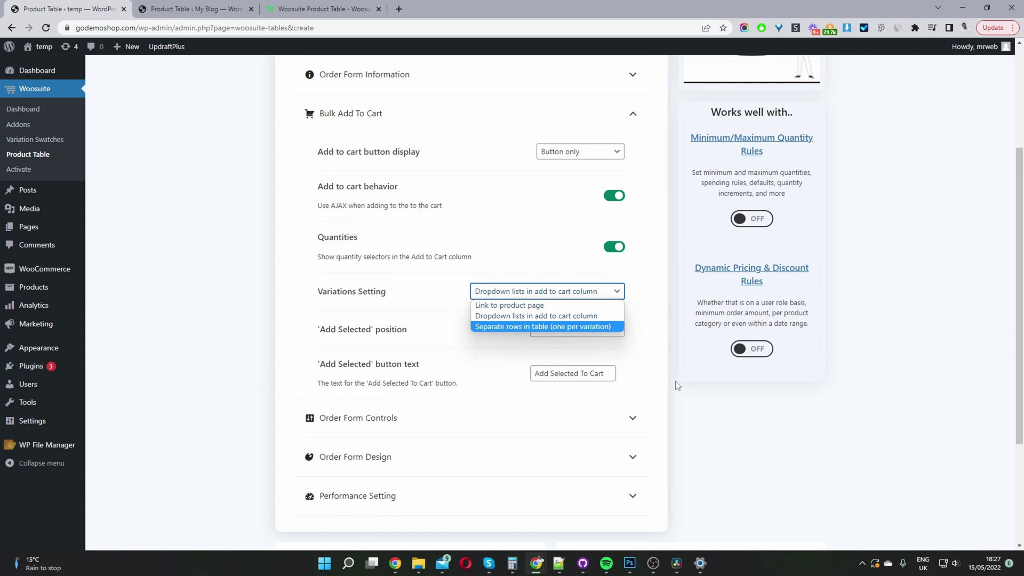
{"action": "left_click", "coordinate": [473, 291]}
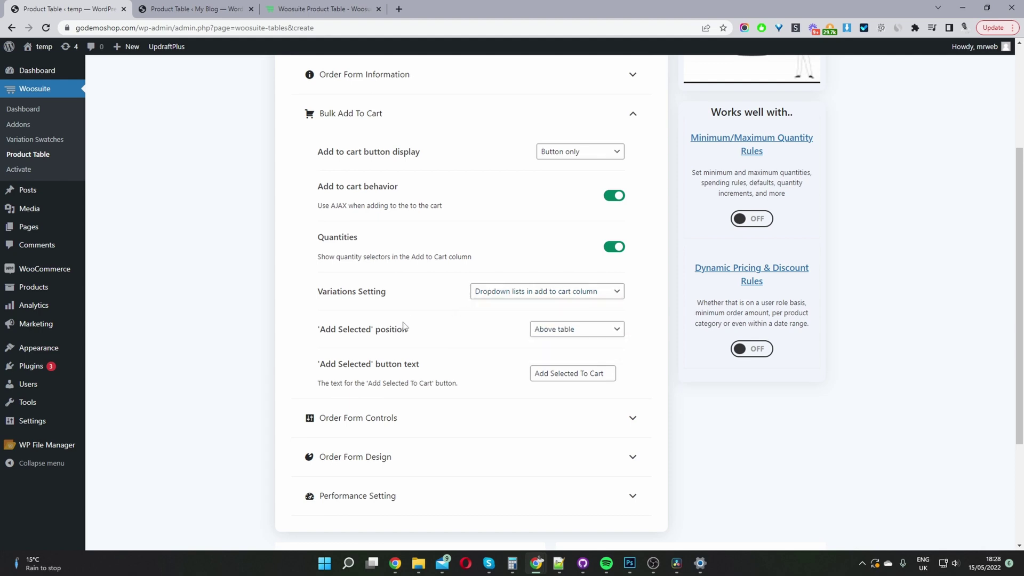
{"action": "scroll", "coordinate": [406, 330], "scroll_direction": "down", "scroll_amount": 1}
{"action": "left_click", "coordinate": [447, 396]}
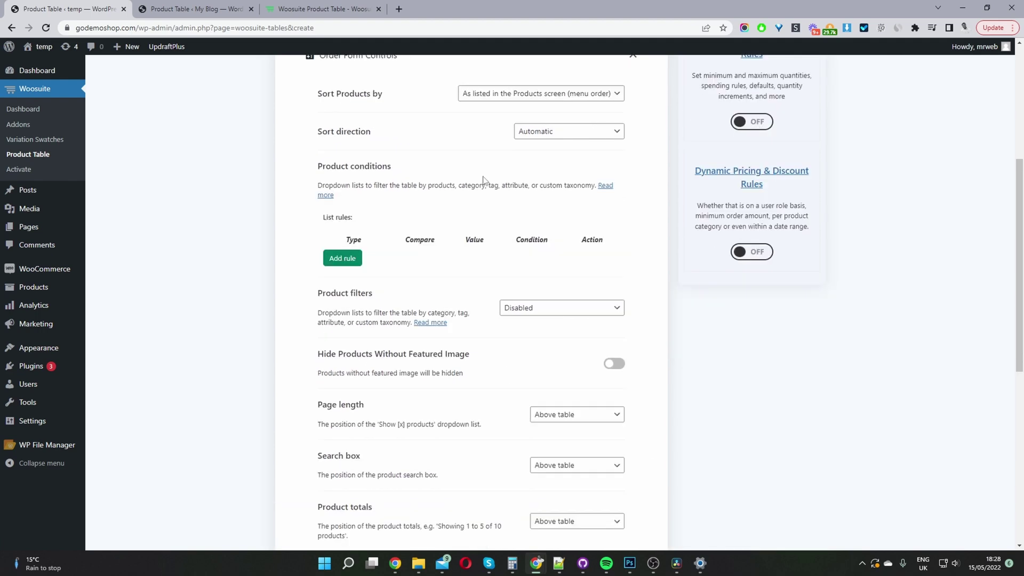
{"action": "left_click_drag", "start_coordinate": [427, 223], "coordinate": [322, 224]}
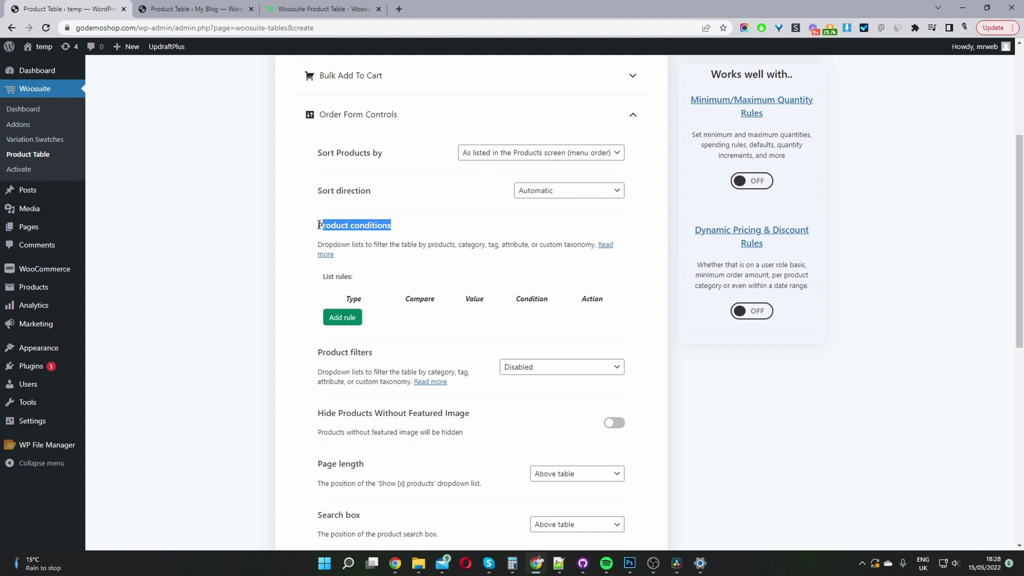
{"action": "left_click", "coordinate": [319, 224]}
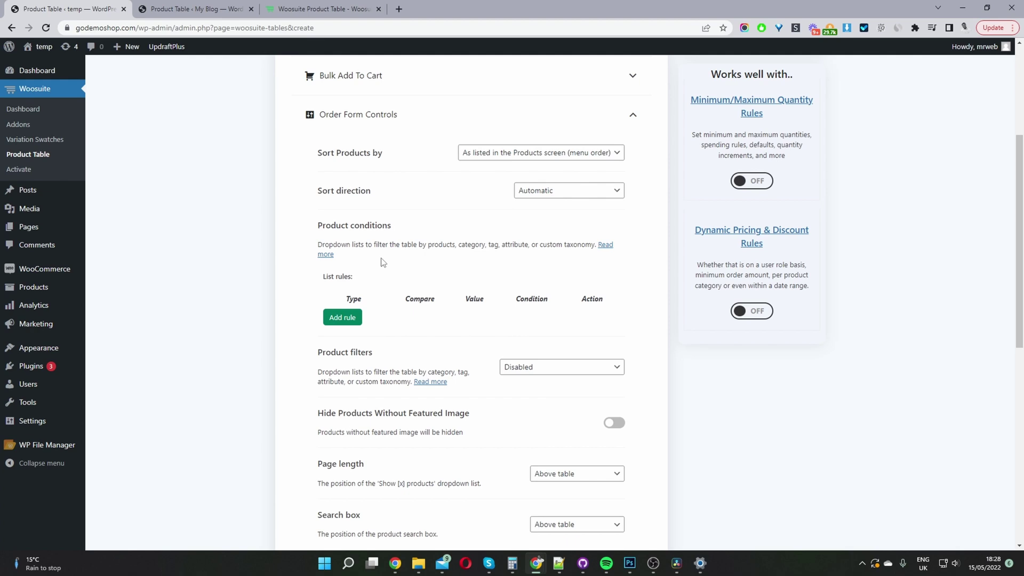
{"action": "left_click", "coordinate": [357, 323]}
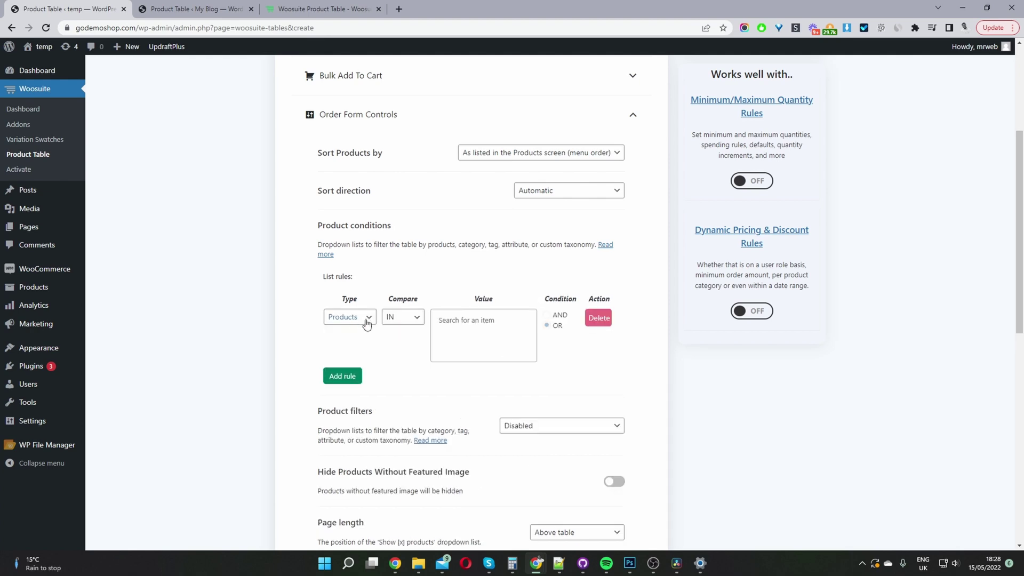
{"action": "left_click", "coordinate": [454, 321]}
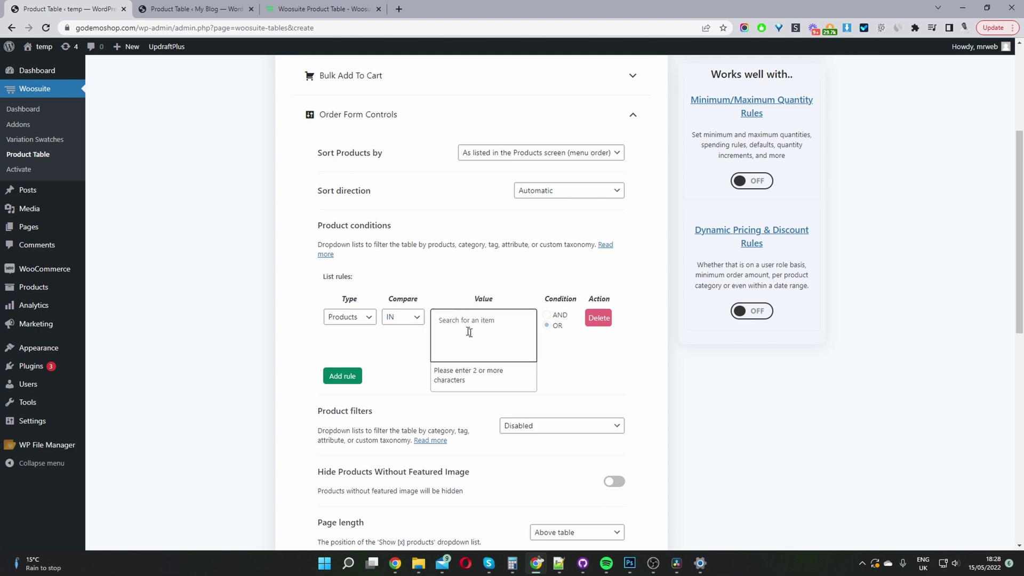
{"action": "left_click", "coordinate": [357, 321]}
{"action": "left_click", "coordinate": [357, 343]}
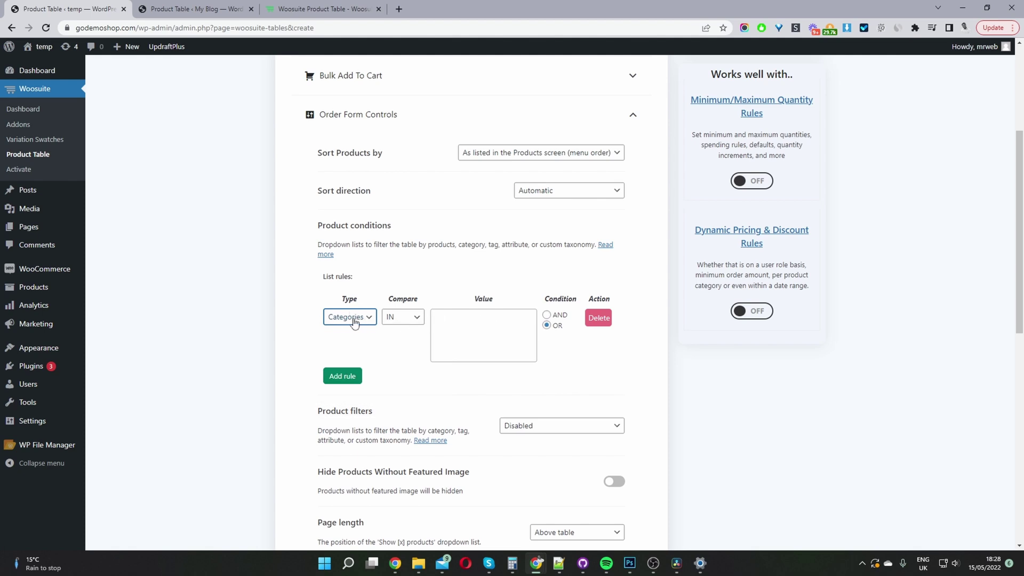
{"action": "left_click", "coordinate": [475, 324]}
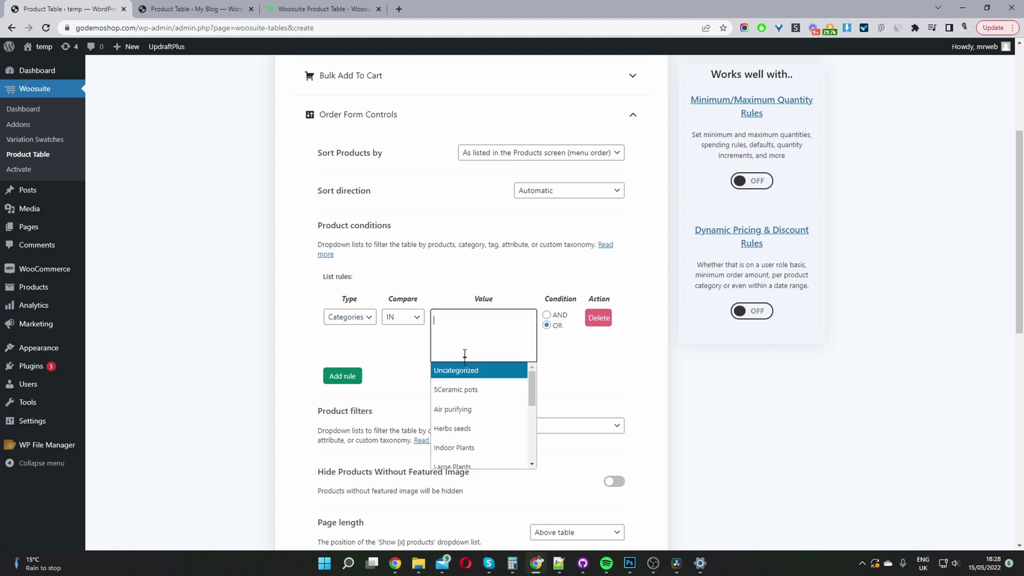
{"action": "left_click", "coordinate": [469, 416]}
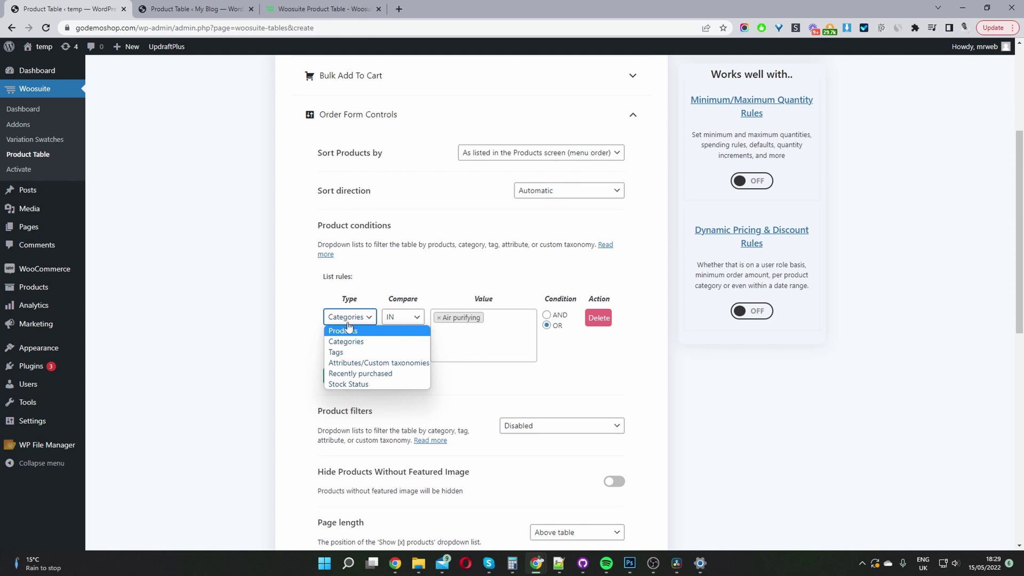
{"action": "left_click", "coordinate": [521, 288]}
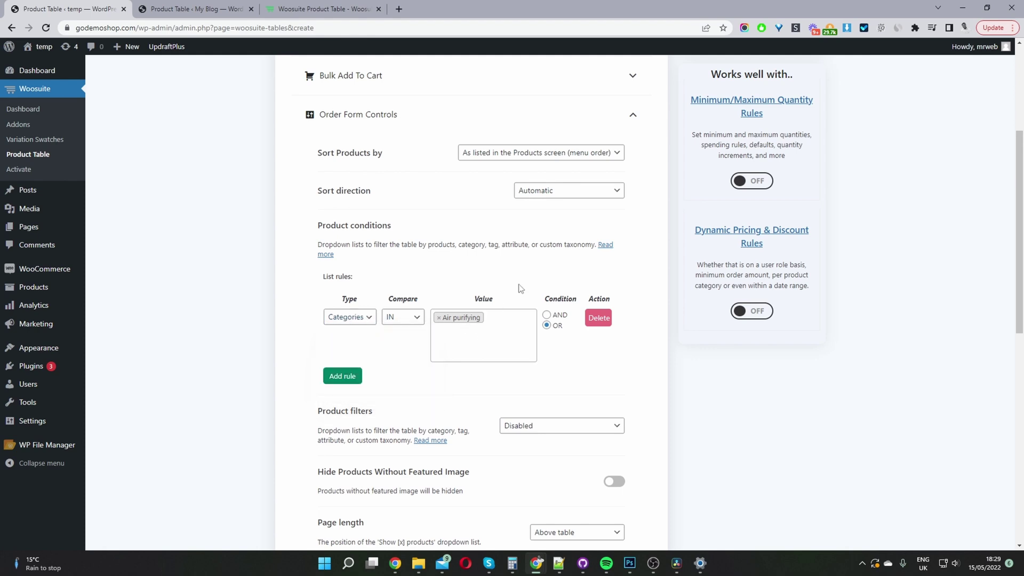
{"action": "left_click", "coordinate": [343, 376]}
{"action": "left_click", "coordinate": [347, 376]}
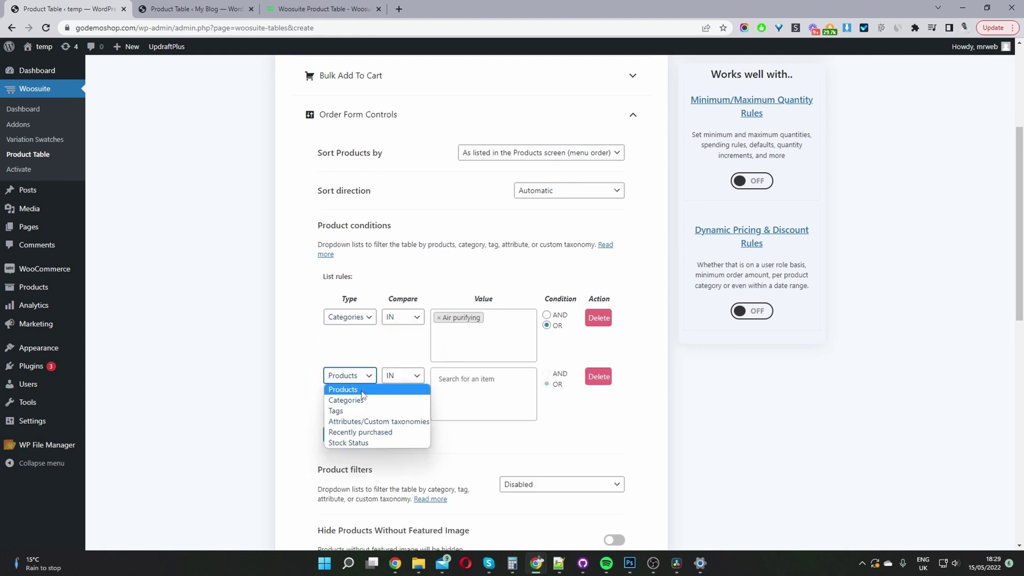
{"action": "left_click", "coordinate": [354, 442]}
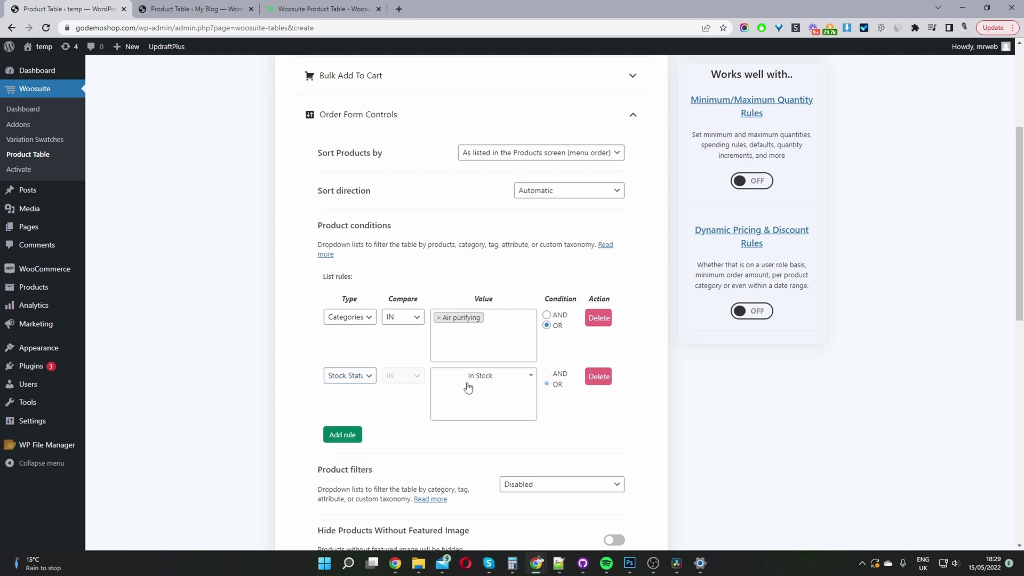
{"action": "left_click", "coordinate": [474, 417]}
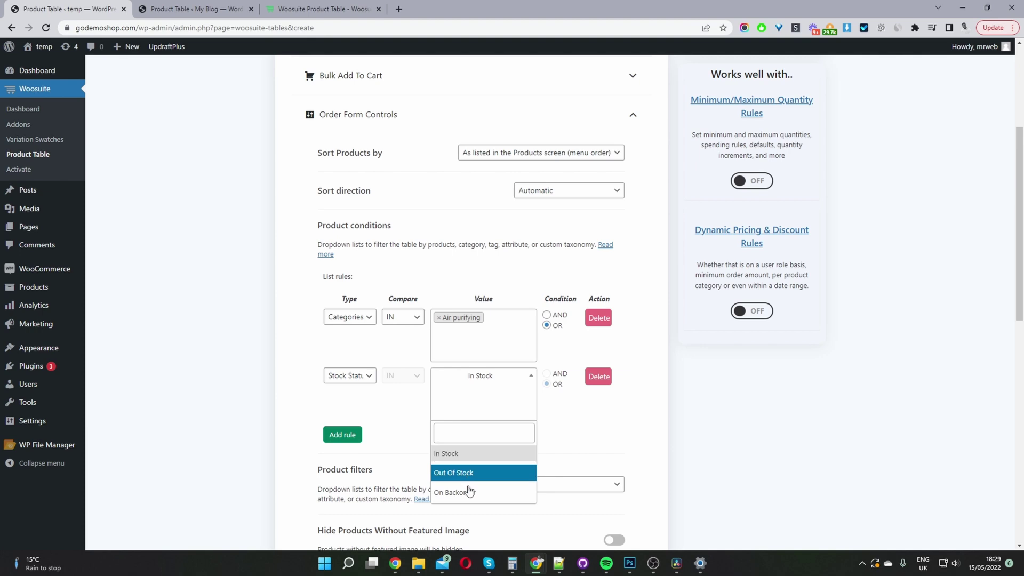
{"action": "left_click", "coordinate": [625, 422]}
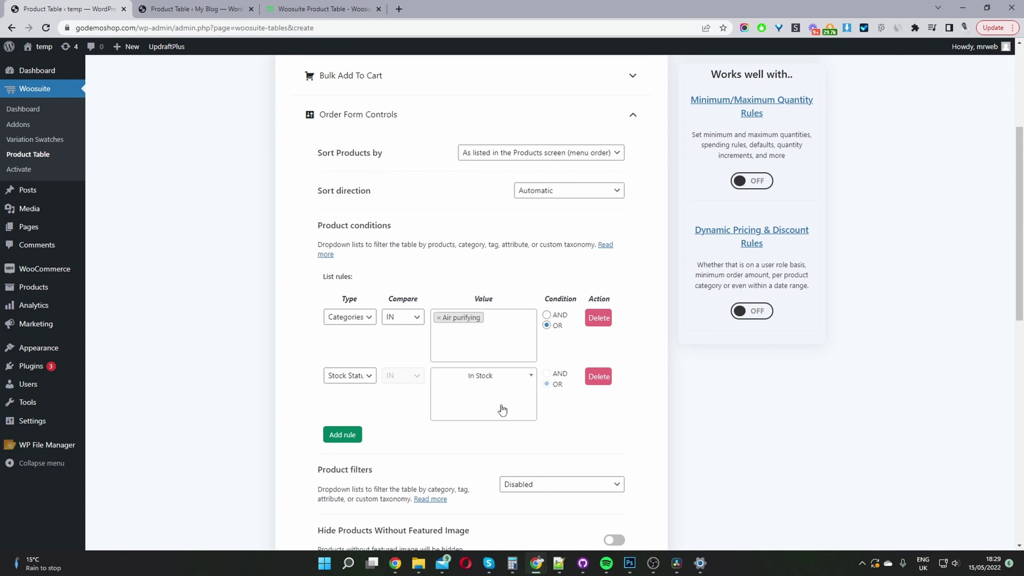
{"action": "left_click", "coordinate": [596, 373]}
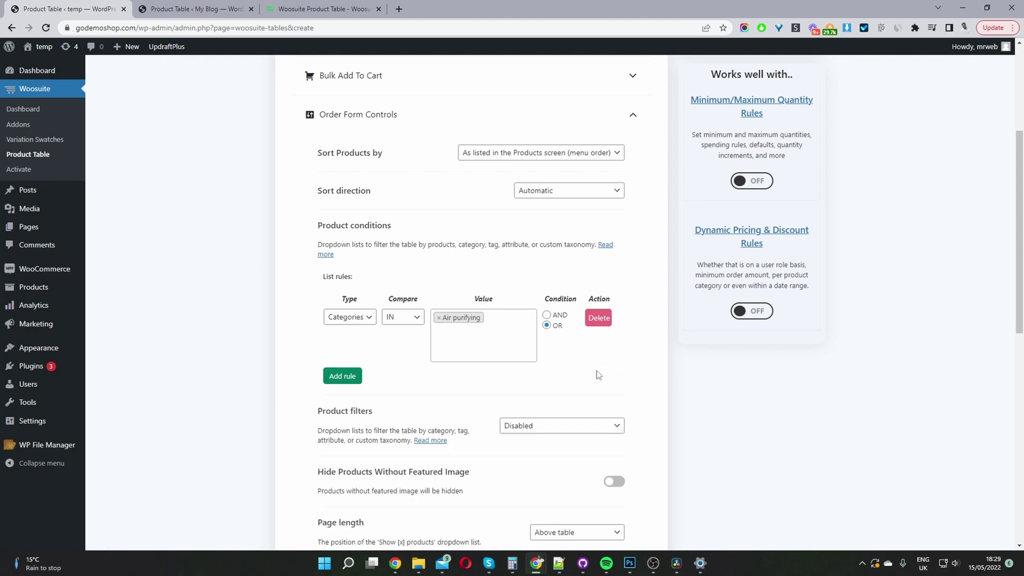
{"action": "left_click", "coordinate": [603, 322]}
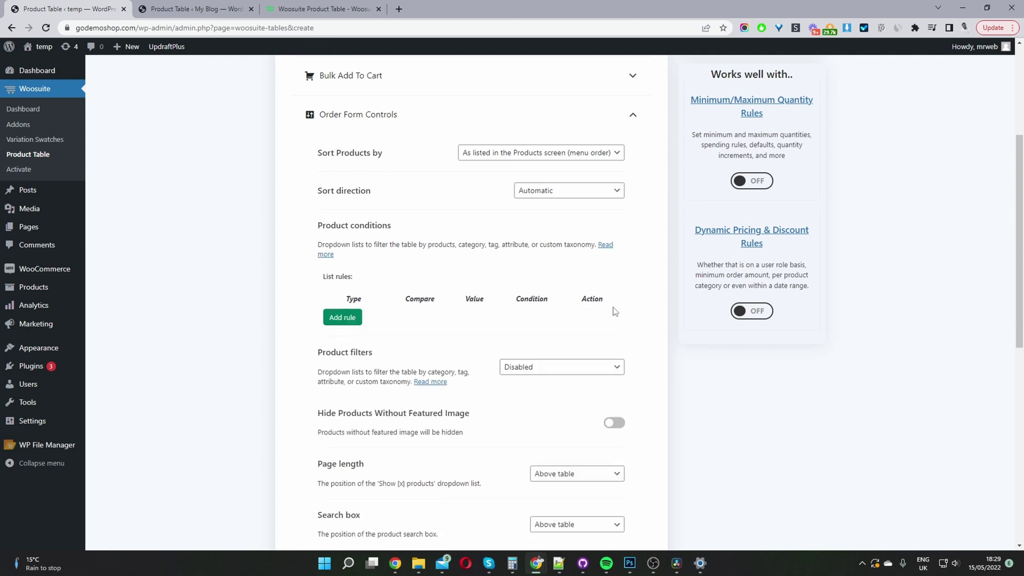
Switch the Product filters option to Custom.
{"action": "scroll", "coordinate": [341, 283], "scroll_direction": "down", "scroll_amount": 2}
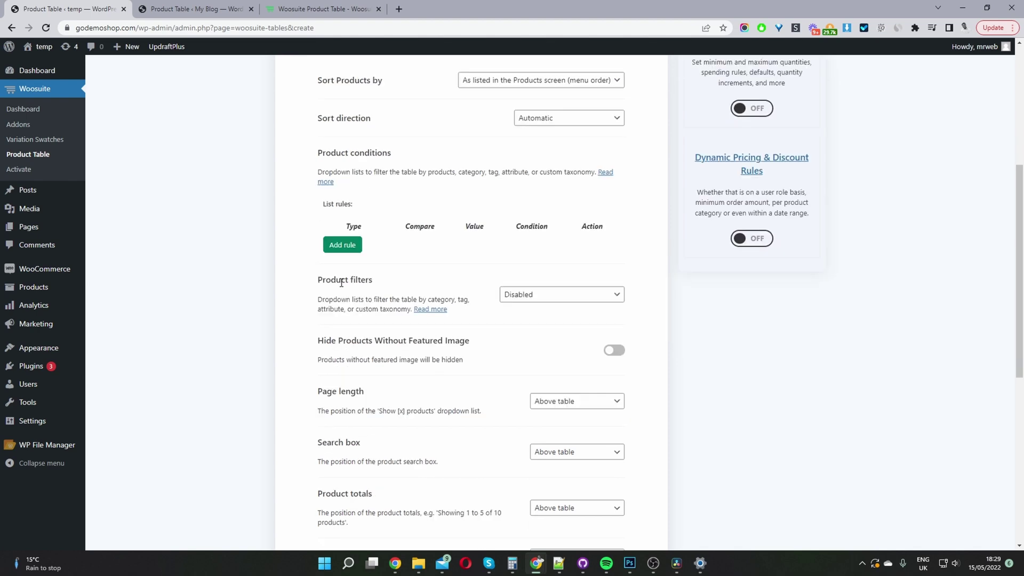
{"action": "left_click_drag", "start_coordinate": [332, 282], "coordinate": [381, 285]}
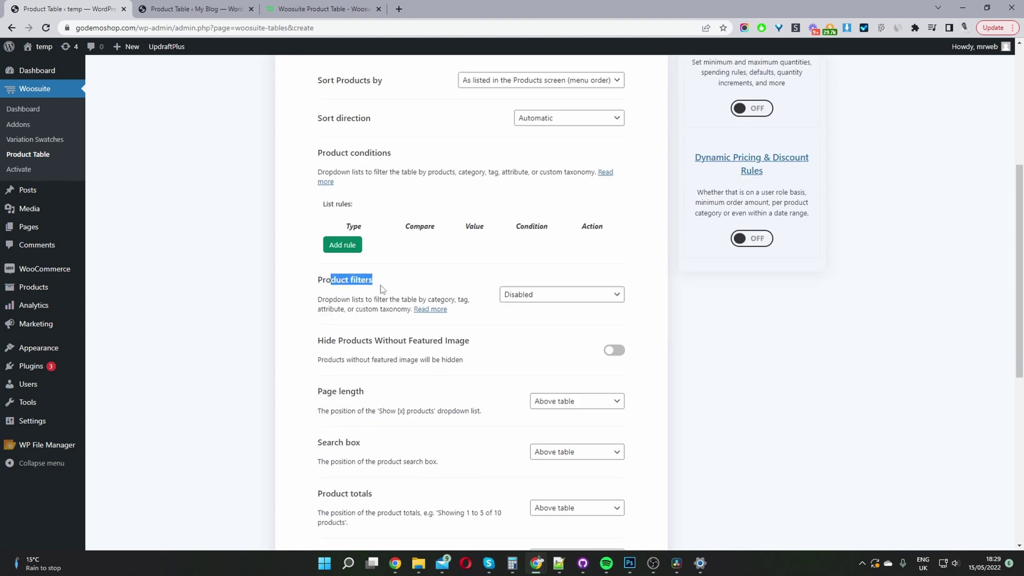
{"action": "left_click", "coordinate": [539, 300]}
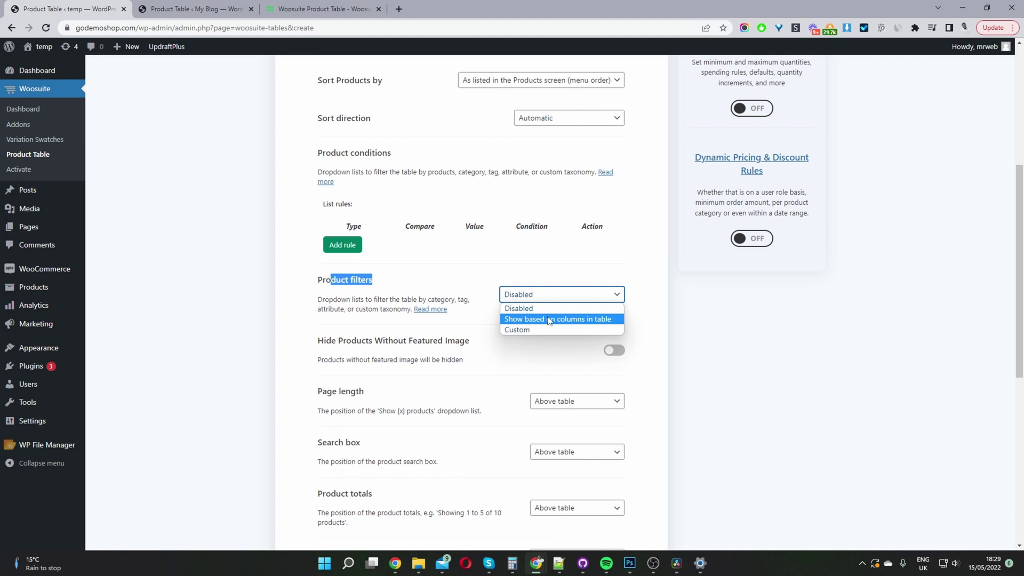
{"action": "left_click", "coordinate": [549, 320]}
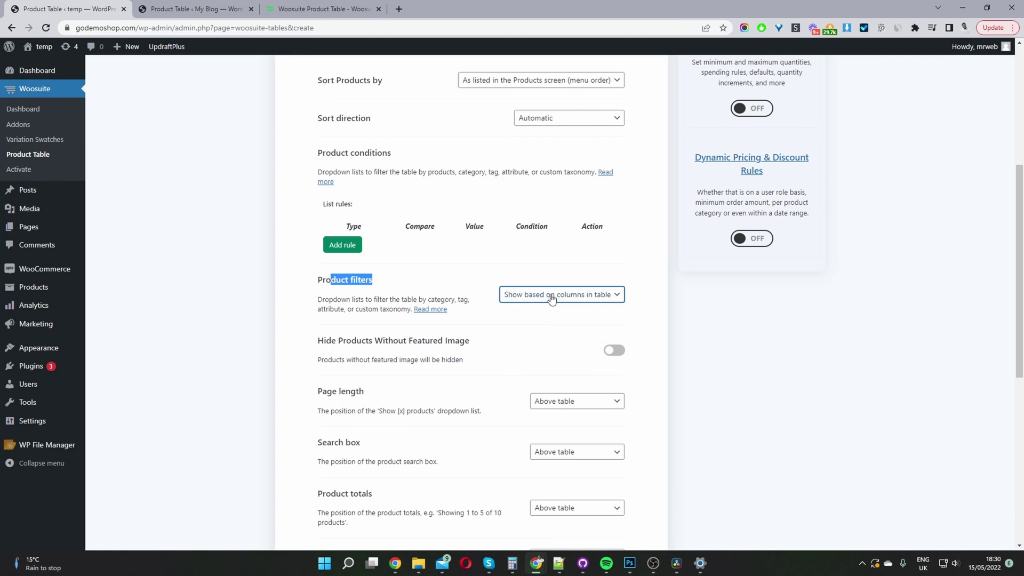
{"action": "left_click", "coordinate": [552, 299]}
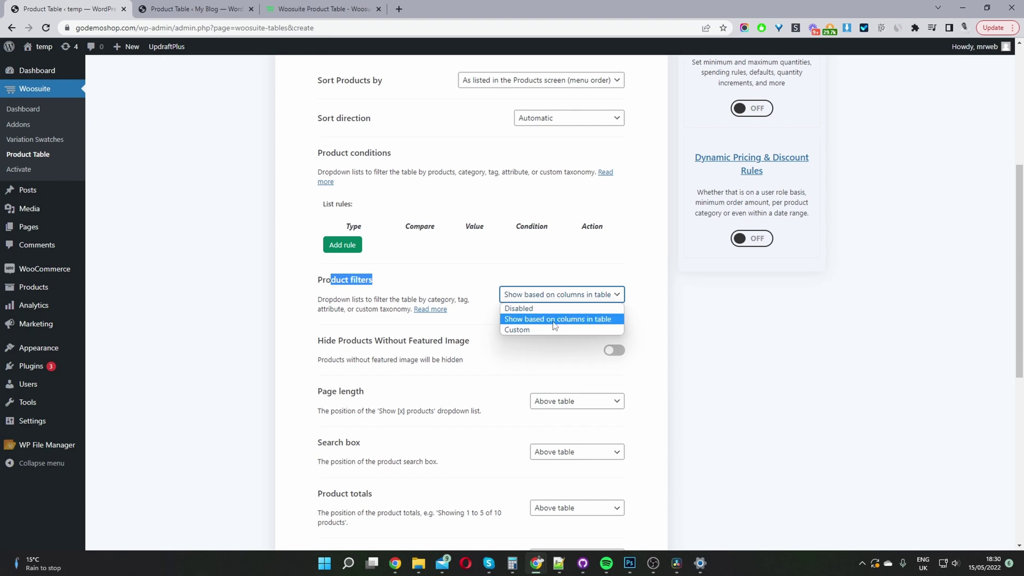
{"action": "left_click", "coordinate": [552, 330]}
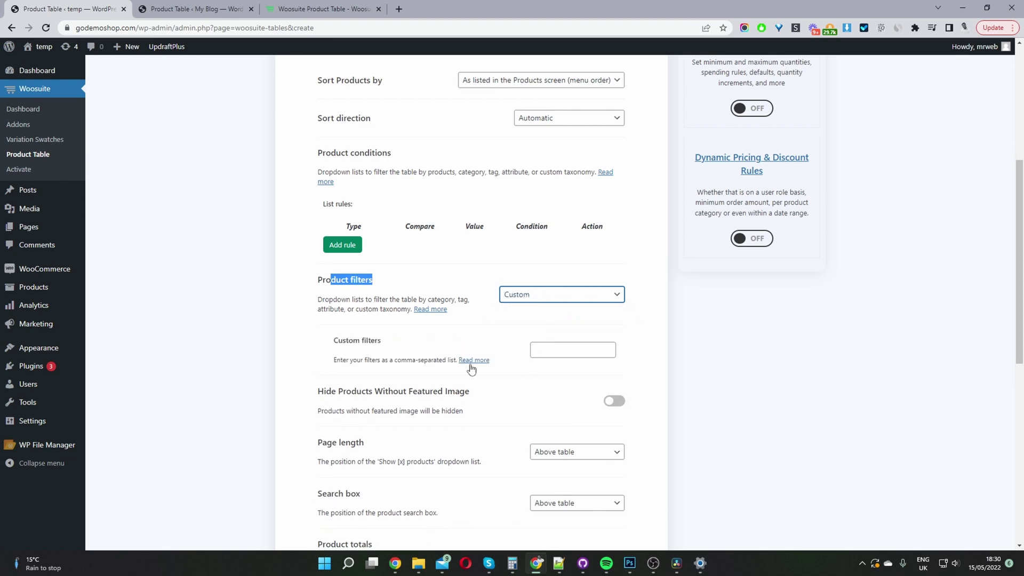
Enter 'categories, tags, attributes, sale' as the custom filters list.
{"action": "left_click", "coordinate": [551, 355]}
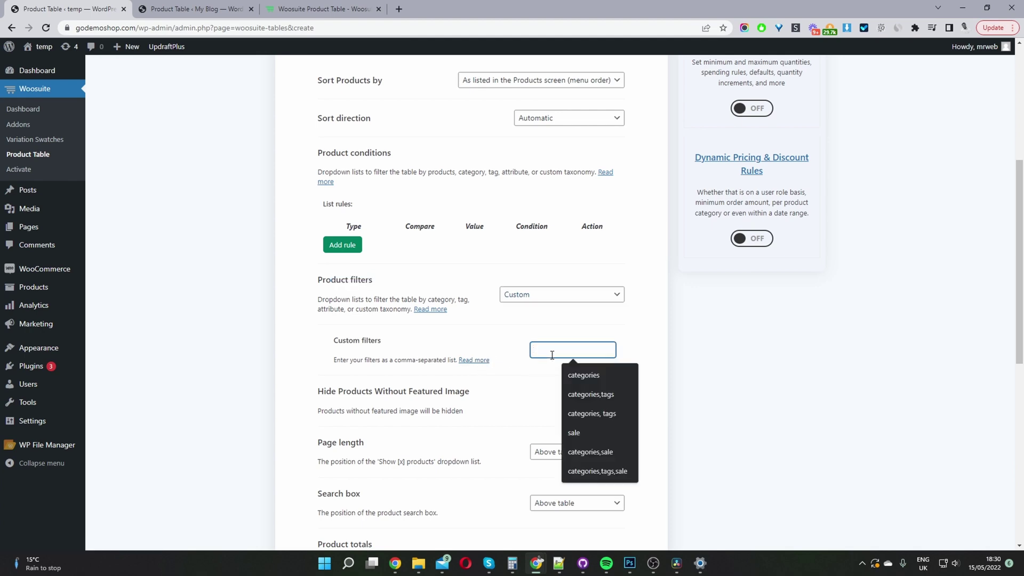
{"action": "left_click", "coordinate": [584, 374]}
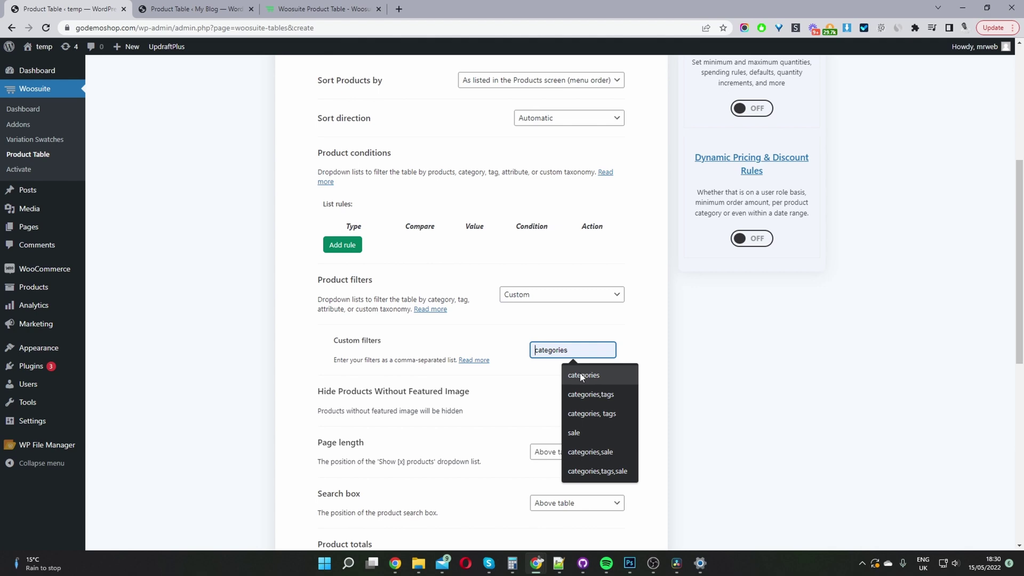
{"action": "type", "text": ", "}
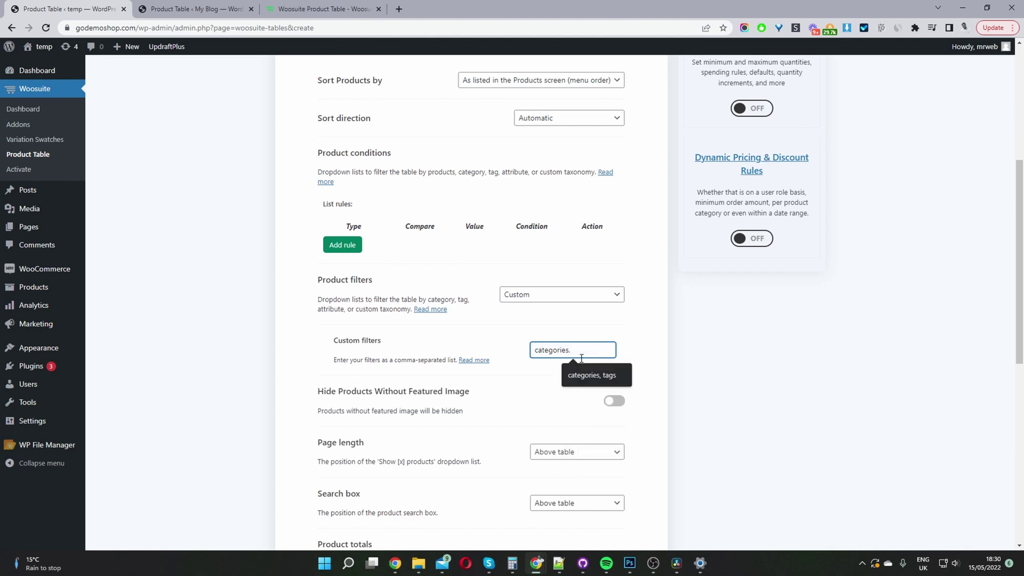
{"action": "type", "text": "tags"}
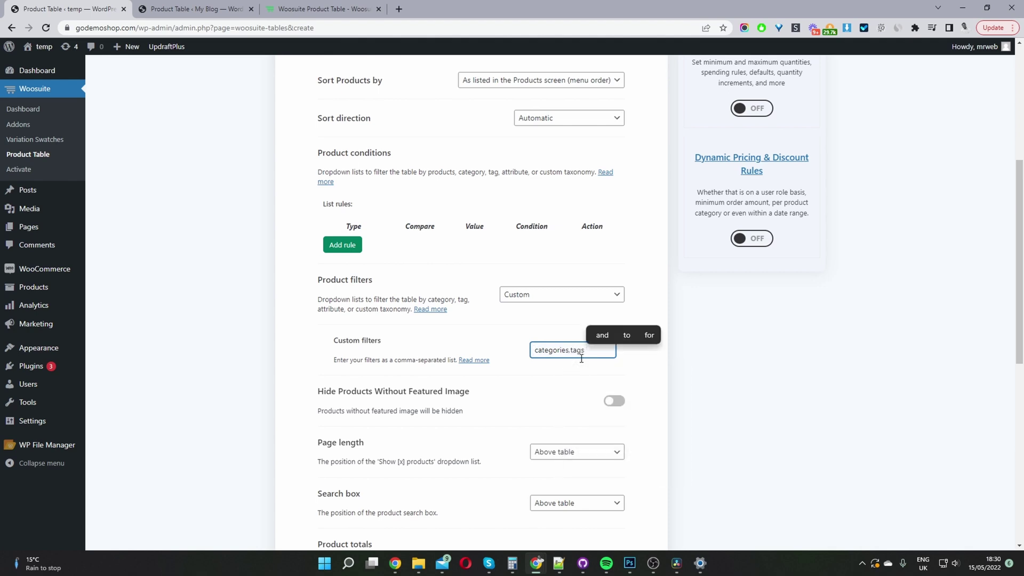
{"action": "key", "text": "BackSpace"}
{"action": "type", "text": ",s"}
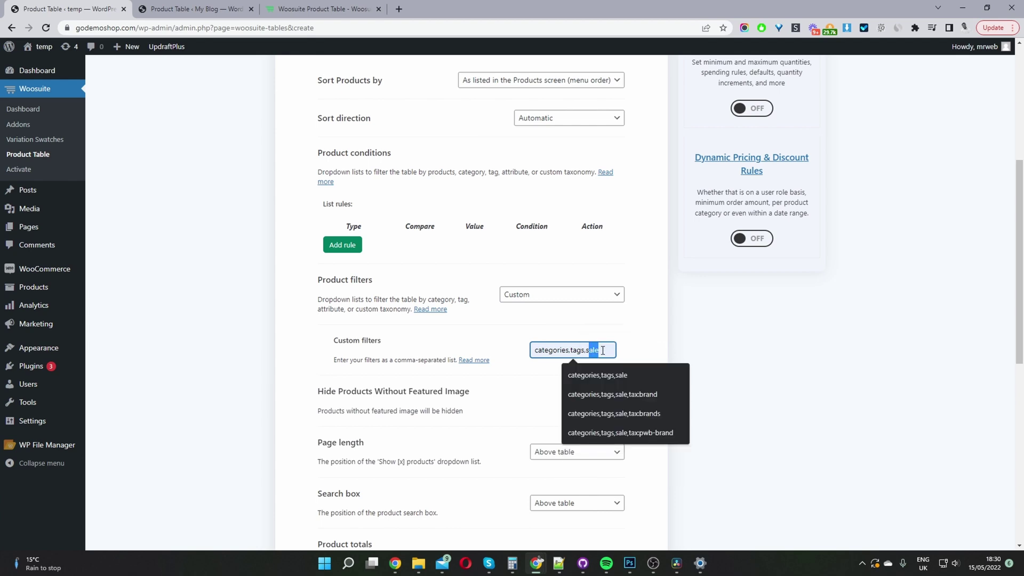
{"action": "key", "text": "BackSpace"}
{"action": "key", "text": "BackSpace"}
{"action": "type", "text": "attribute"}
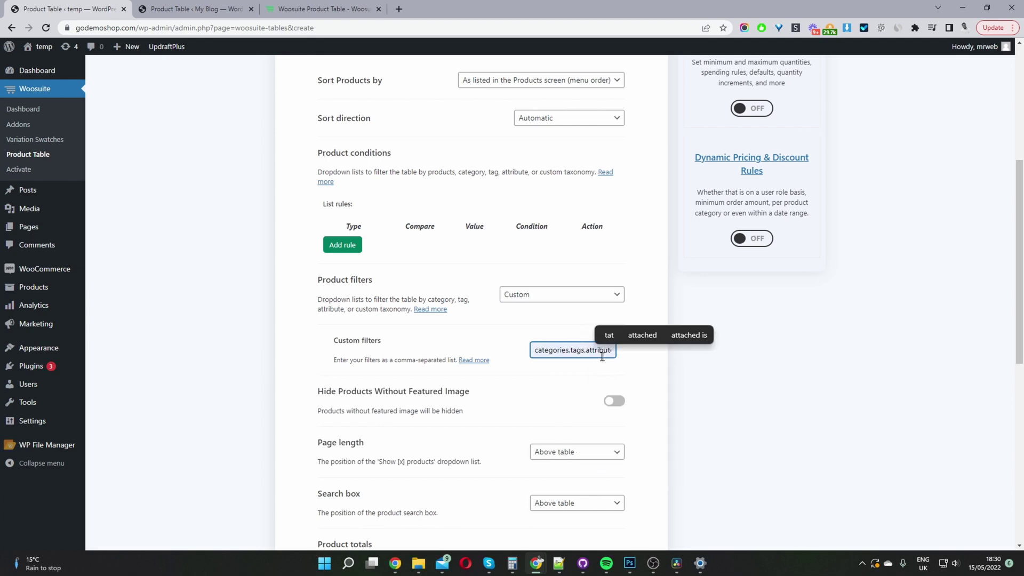
{"action": "left_click_drag", "start_coordinate": [585, 352], "coordinate": [615, 350]}
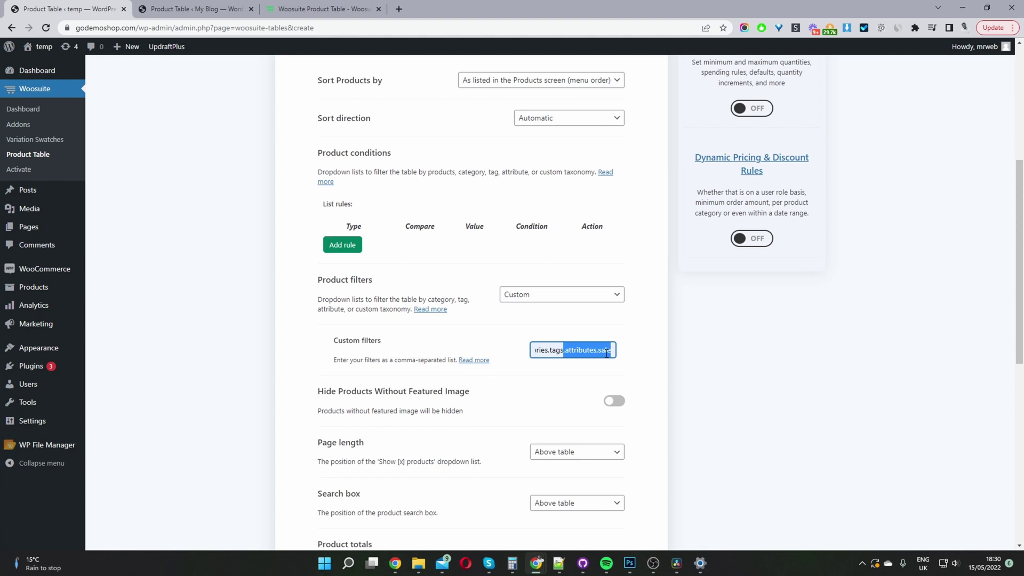
{"action": "left_click_drag", "start_coordinate": [587, 353], "coordinate": [558, 356]}
{"action": "double_click", "coordinate": [601, 351]}
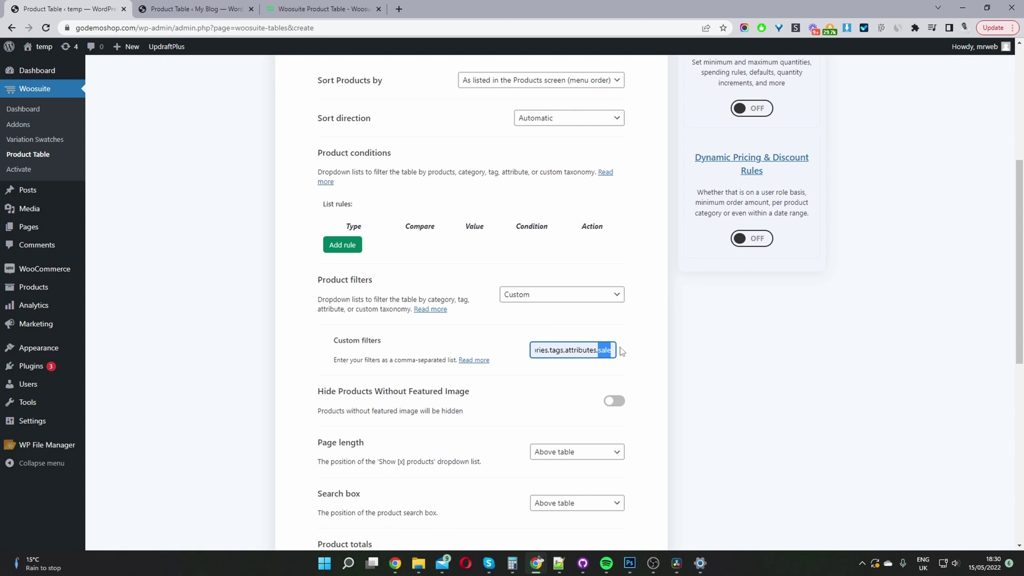
{"action": "scroll", "coordinate": [340, 313], "scroll_direction": "down", "scroll_amount": 2}
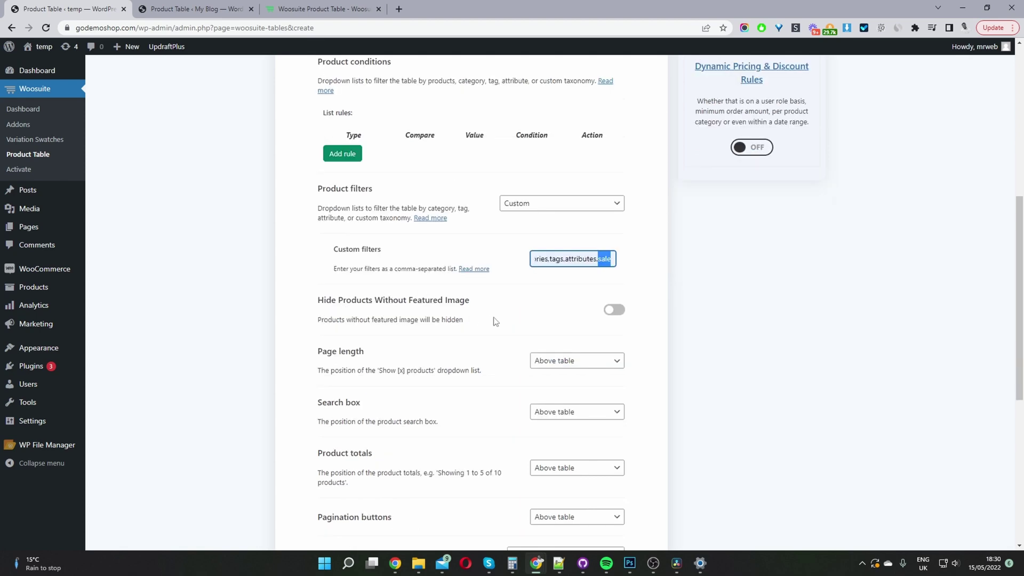
Look over the Order Form Design and Performance Setting sections, then save the list view table.
{"action": "scroll", "coordinate": [495, 321], "scroll_direction": "down", "scroll_amount": 2}
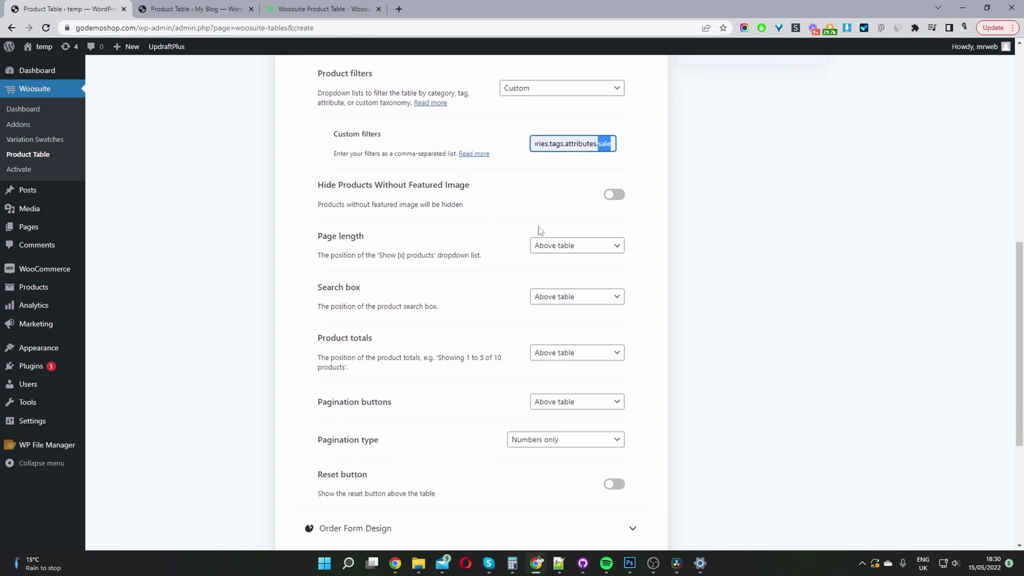
{"action": "scroll", "coordinate": [538, 261], "scroll_direction": "down", "scroll_amount": 2}
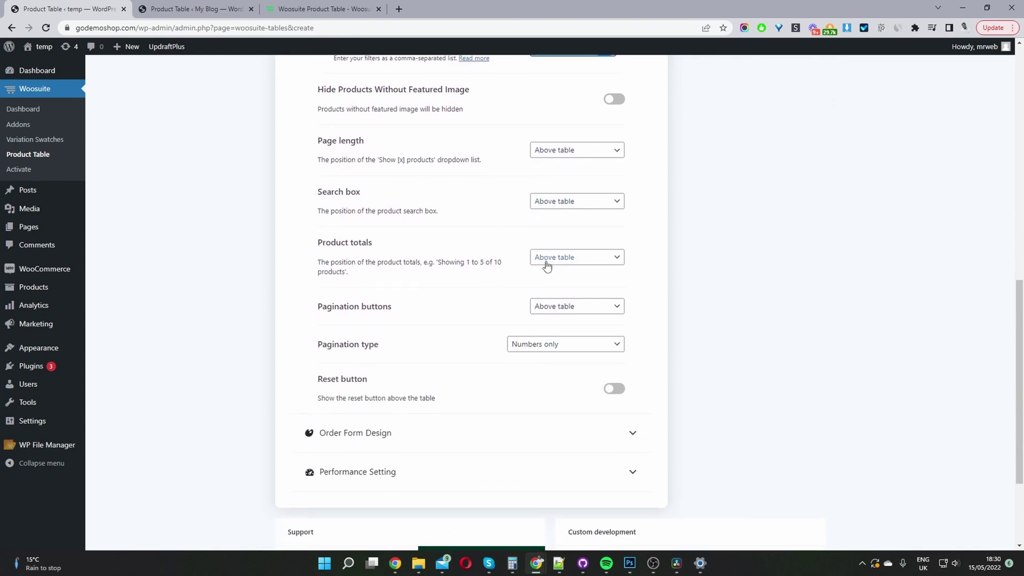
{"action": "scroll", "coordinate": [544, 265], "scroll_direction": "down", "scroll_amount": 2}
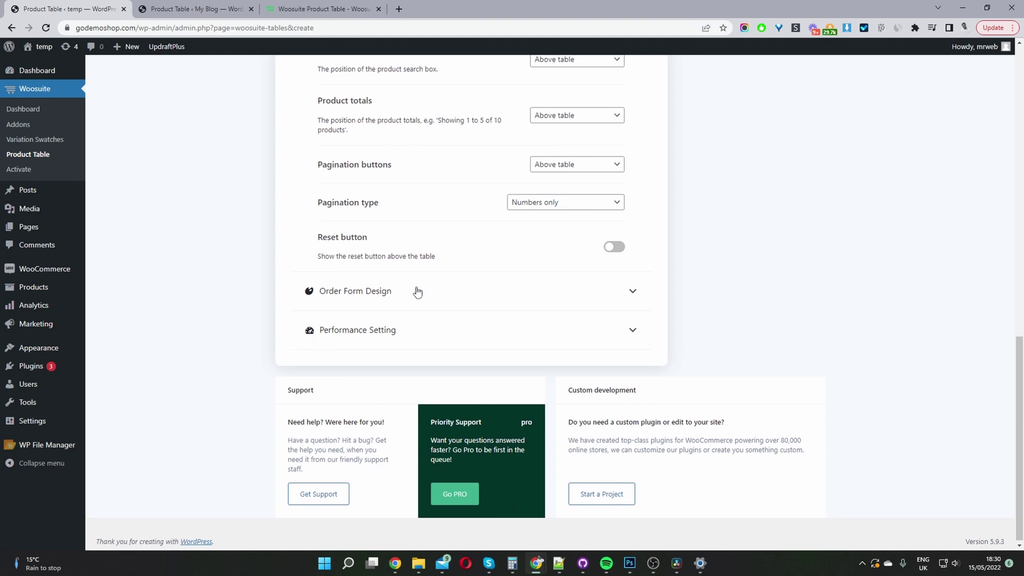
{"action": "left_click", "coordinate": [417, 291]}
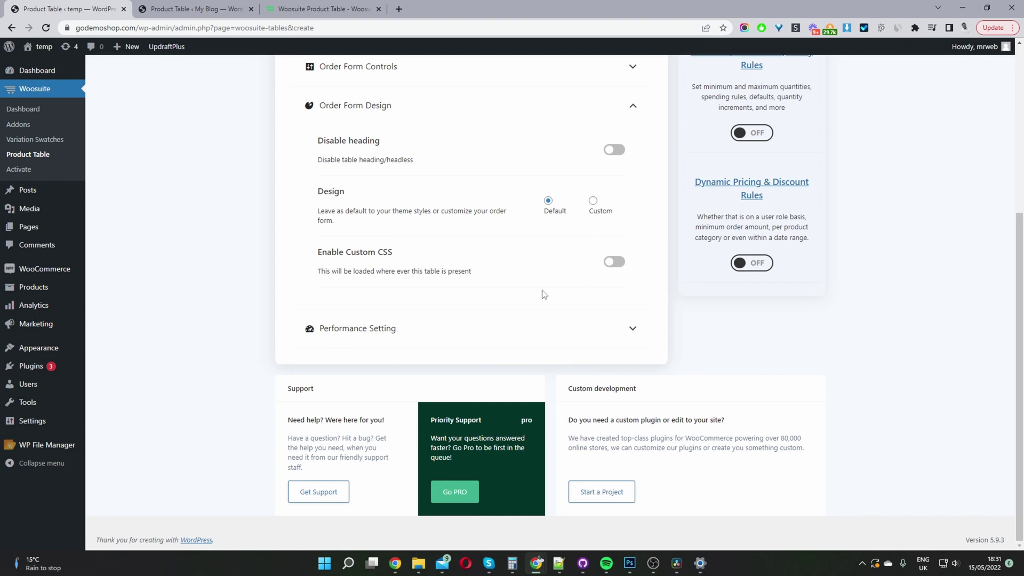
{"action": "left_click", "coordinate": [435, 341]}
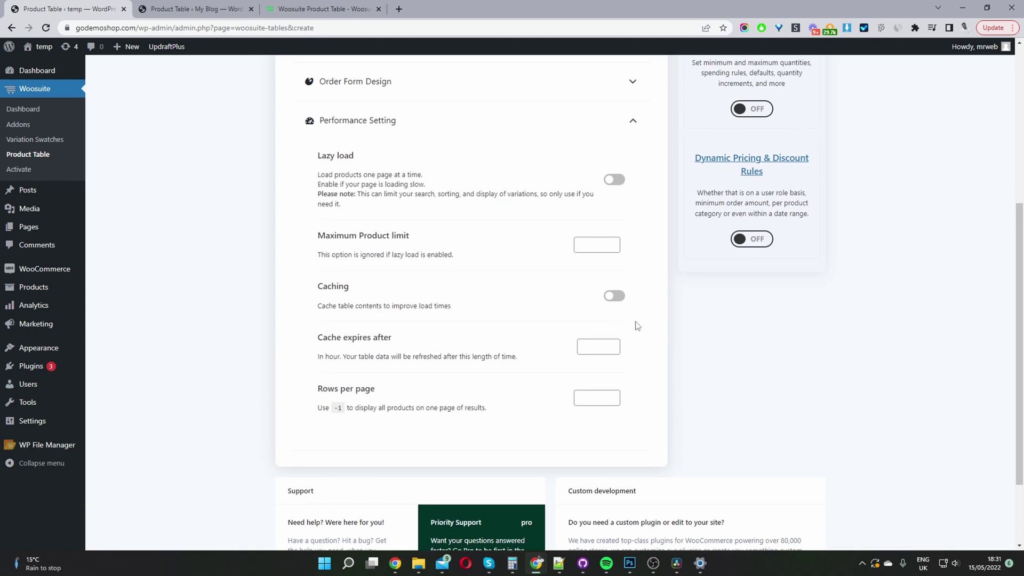
{"action": "left_click", "coordinate": [797, 87]}
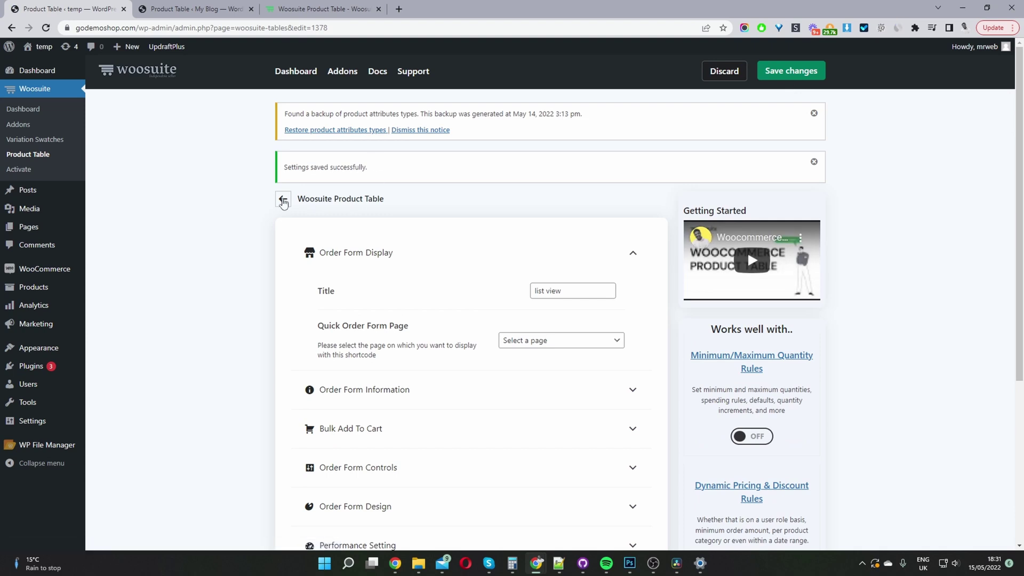
From the table list, set the Shop pages layout to 'list view' and save.
{"action": "left_click", "coordinate": [283, 200]}
{"action": "scroll", "coordinate": [344, 341], "scroll_direction": "down", "scroll_amount": 3}
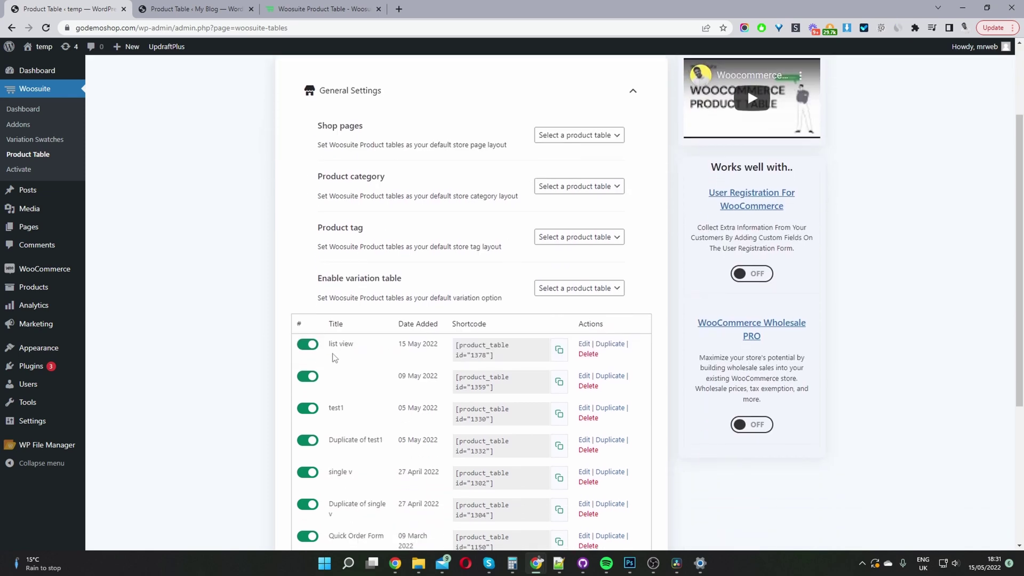
{"action": "left_click_drag", "start_coordinate": [344, 343], "coordinate": [328, 344]}
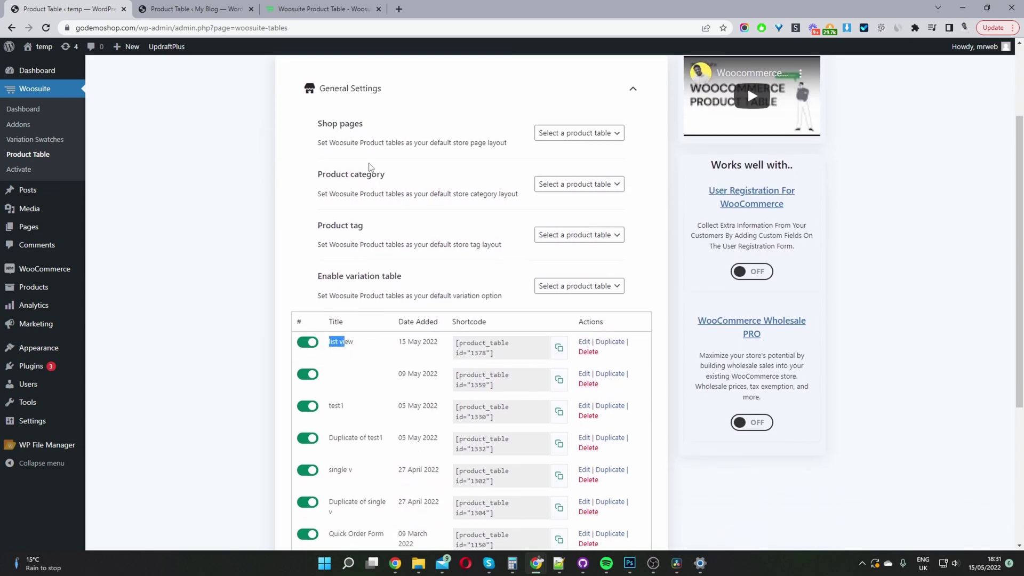
{"action": "left_click", "coordinate": [577, 135]}
{"action": "left_click", "coordinate": [571, 155]}
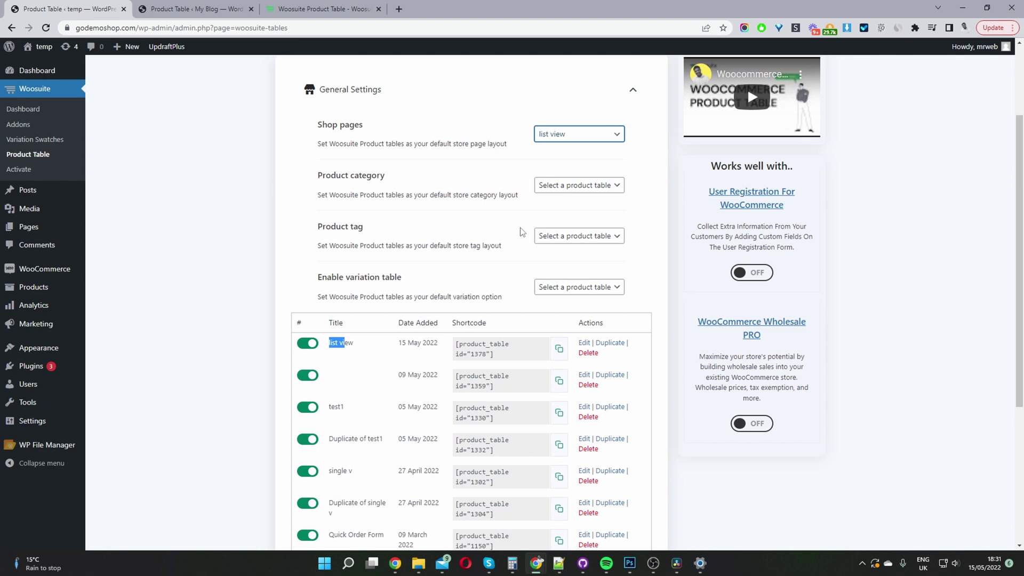
{"action": "scroll", "coordinate": [342, 309], "scroll_direction": "up", "scroll_amount": 3}
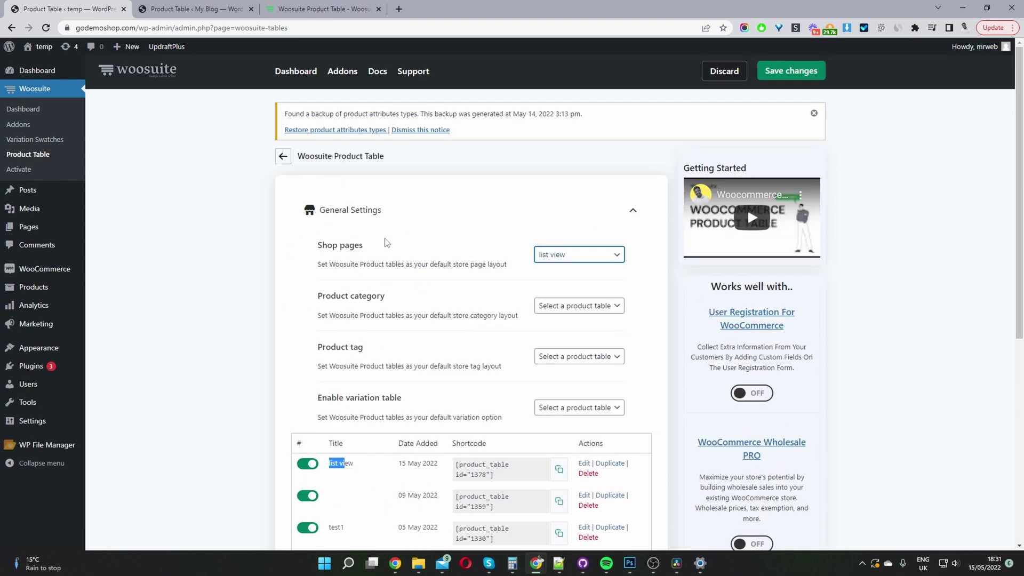
{"action": "left_click", "coordinate": [786, 78]}
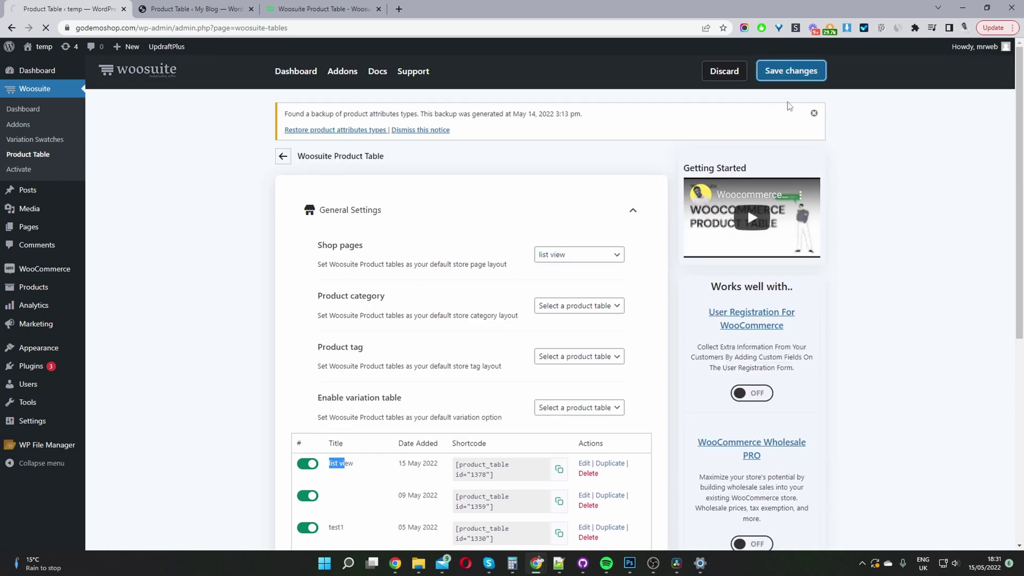
Open the storefront in a new tab and add Alocasia Regal Shield and Aralia Ming to the cart.
{"action": "mouse_move", "coordinate": [33, 53]}
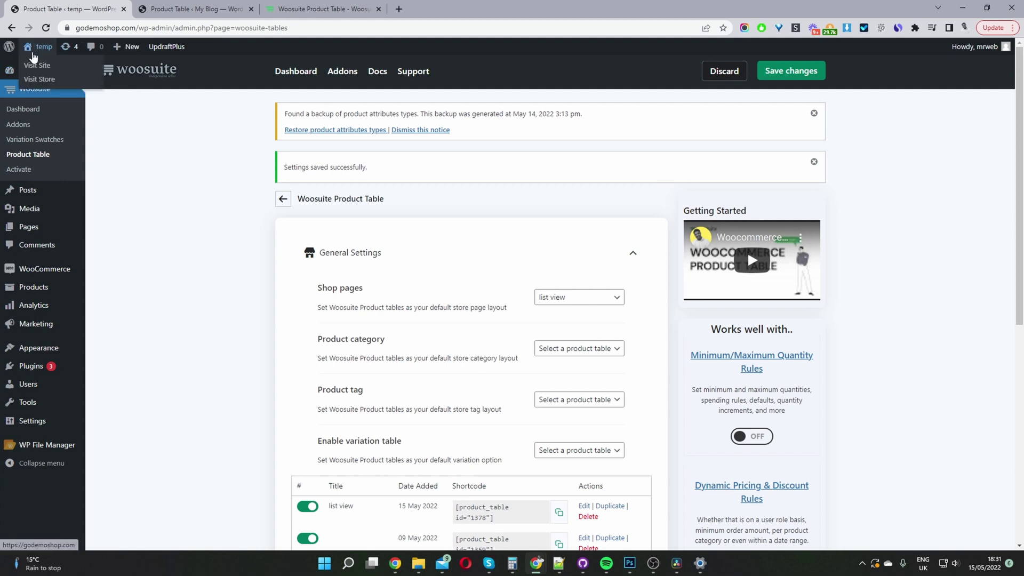
{"action": "middle_click", "coordinate": [38, 79]}
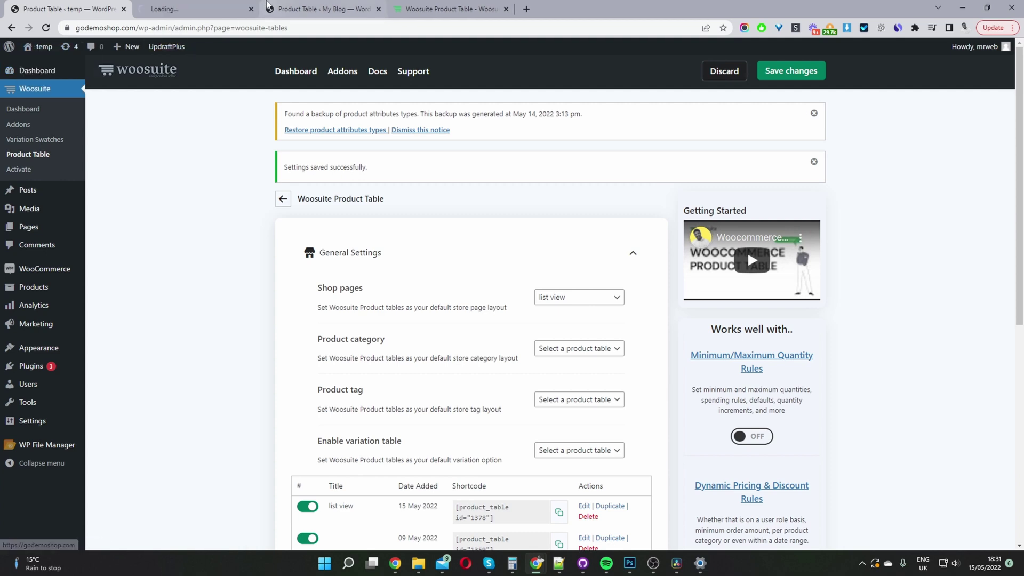
{"action": "left_click", "coordinate": [213, 9]}
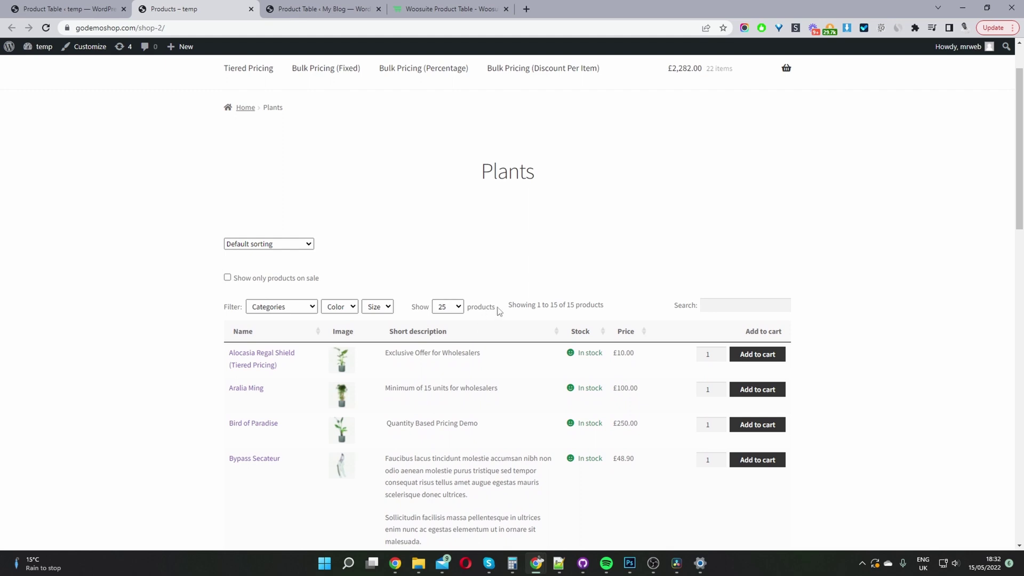
{"action": "scroll", "coordinate": [515, 325], "scroll_direction": "down", "scroll_amount": 1}
{"action": "left_click", "coordinate": [757, 287]}
{"action": "left_click", "coordinate": [757, 323]}
Filter the table by category: Indoor Plants, then Soil, then Large Plants.
{"action": "scroll", "coordinate": [747, 357], "scroll_direction": "down", "scroll_amount": 6}
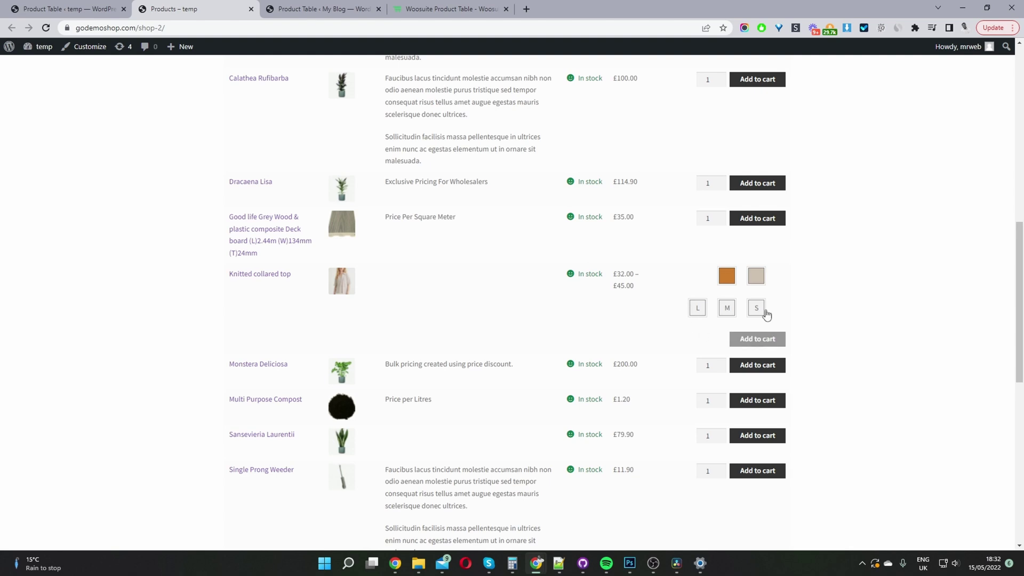
{"action": "scroll", "coordinate": [770, 361], "scroll_direction": "down", "scroll_amount": 1}
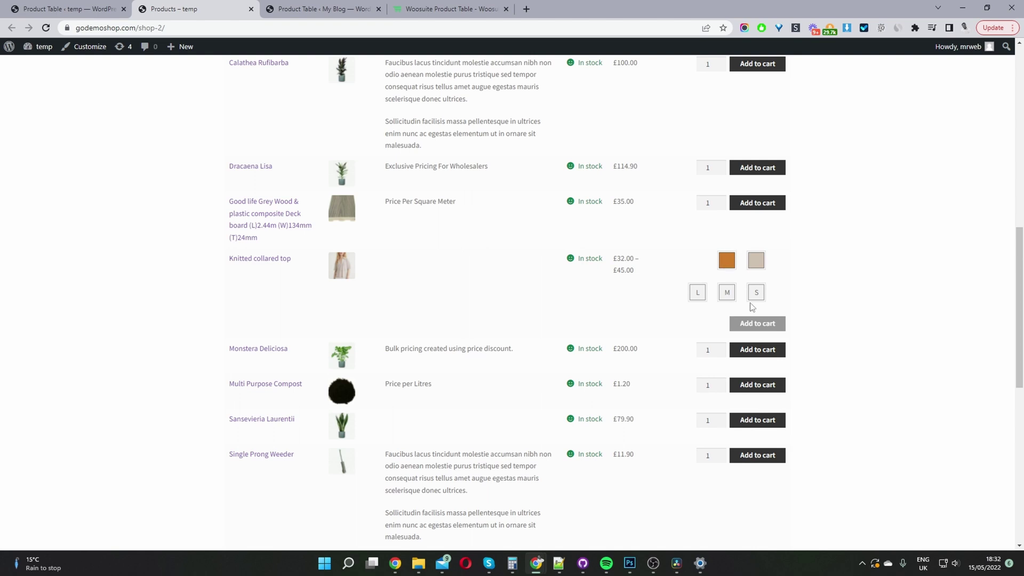
{"action": "scroll", "coordinate": [862, 295], "scroll_direction": "down", "scroll_amount": 6}
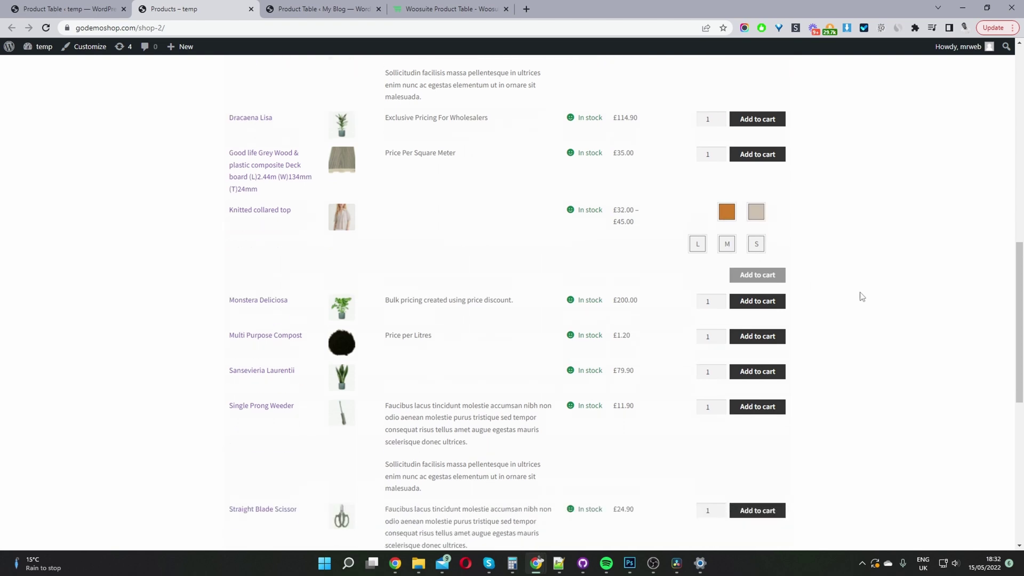
{"action": "scroll", "coordinate": [846, 316], "scroll_direction": "up", "scroll_amount": 15}
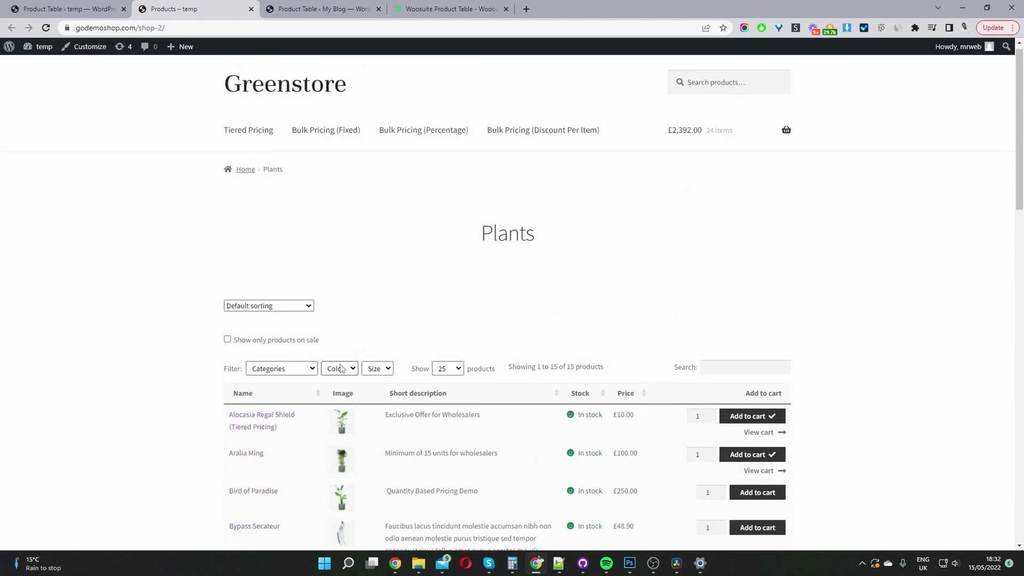
{"action": "left_click", "coordinate": [272, 372]}
{"action": "left_click", "coordinate": [273, 420]}
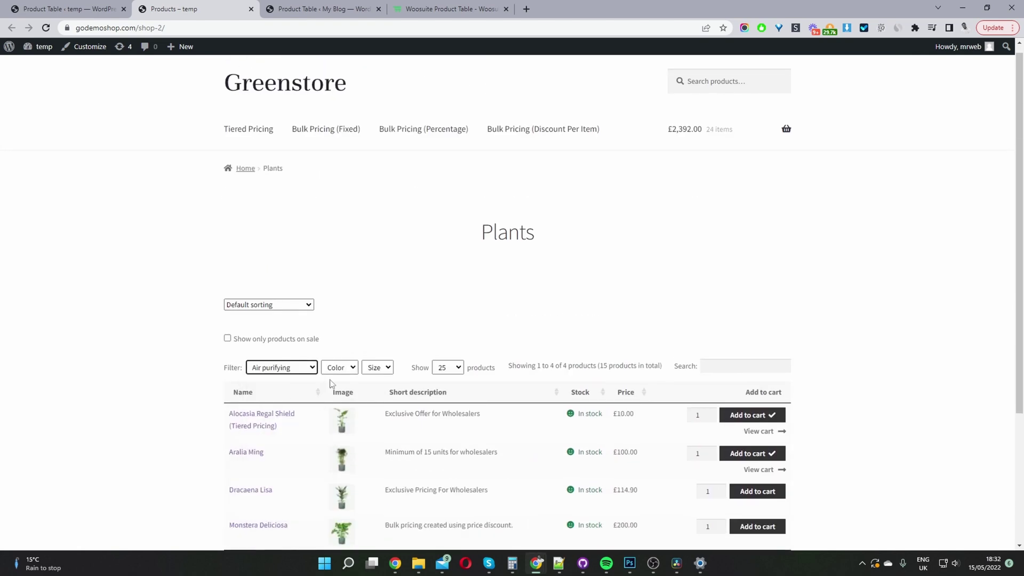
{"action": "left_click", "coordinate": [295, 261]}
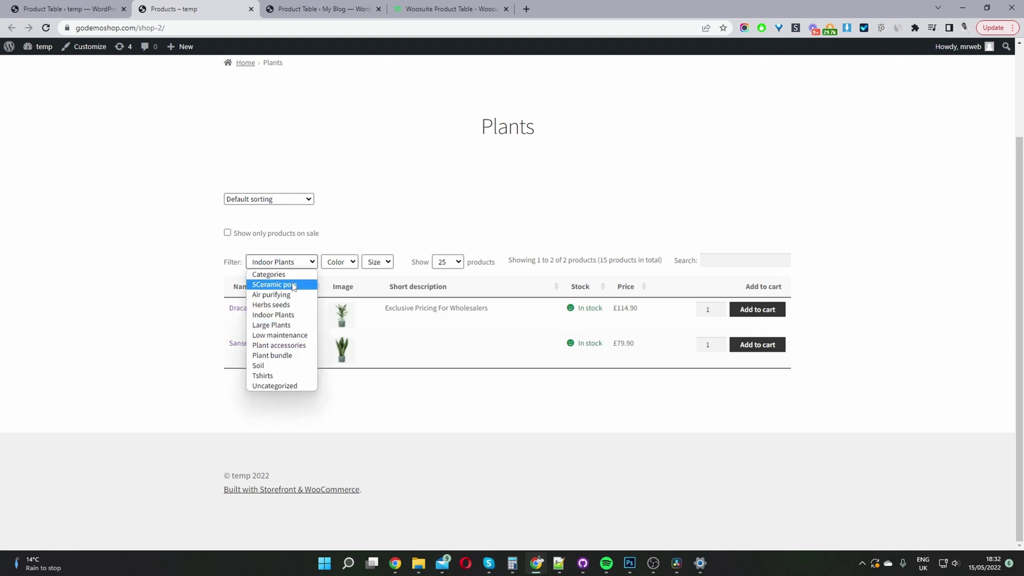
{"action": "left_click", "coordinate": [283, 366]}
{"action": "left_click", "coordinate": [293, 297]}
{"action": "left_click", "coordinate": [296, 361]}
Filter by brown colour, clear both filters, and return to the admin tab.
{"action": "left_click", "coordinate": [339, 262]}
{"action": "left_click", "coordinate": [341, 291]}
{"action": "left_click", "coordinate": [313, 314]}
{"action": "left_click", "coordinate": [295, 326]}
{"action": "left_click", "coordinate": [340, 312]}
{"action": "left_click", "coordinate": [337, 324]}
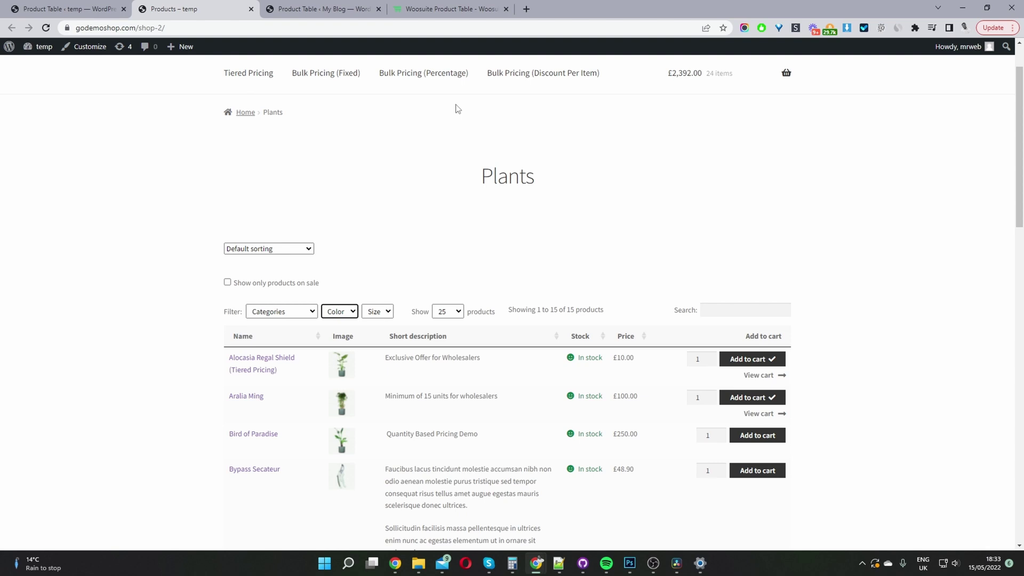
{"action": "left_click", "coordinate": [102, 7]}
Copy the list view table's shortcode.
{"action": "scroll", "coordinate": [461, 245], "scroll_direction": "down", "scroll_amount": 4}
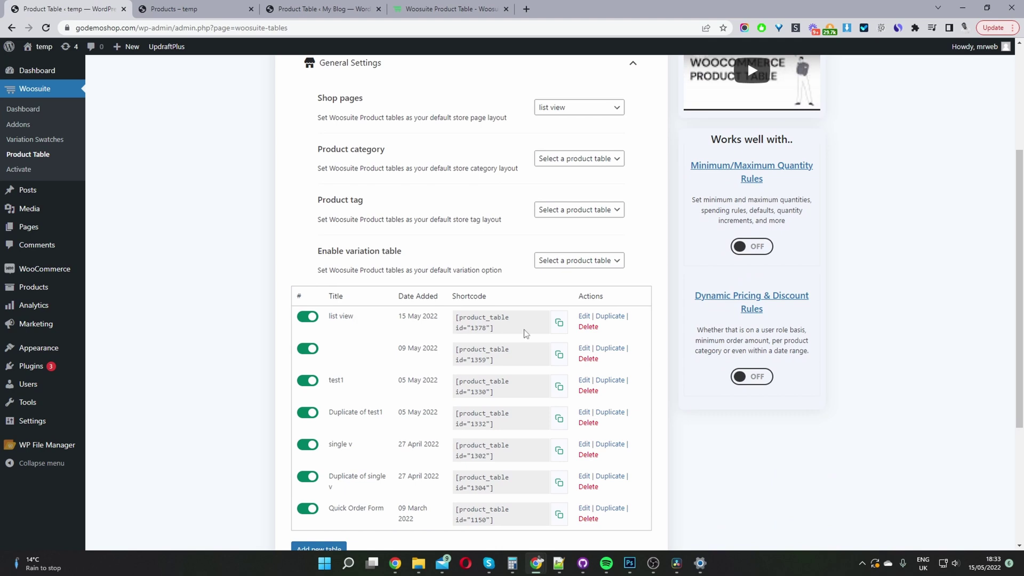
{"action": "left_click", "coordinate": [560, 323]}
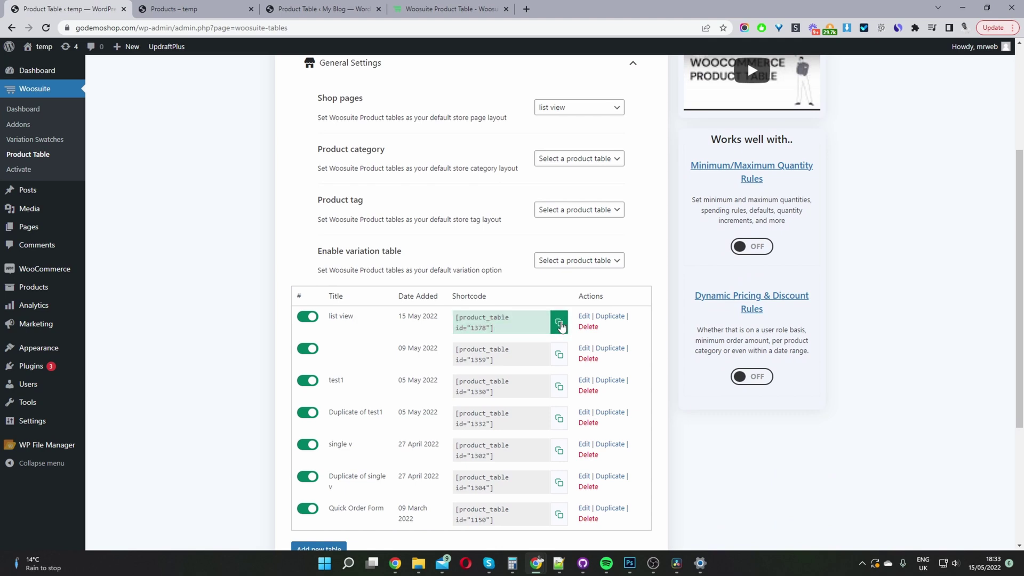
{"action": "scroll", "coordinate": [560, 324], "scroll_direction": "up", "scroll_amount": 4}
Open a new Add New Page editor in another tab.
{"action": "mouse_move", "coordinate": [114, 49]}
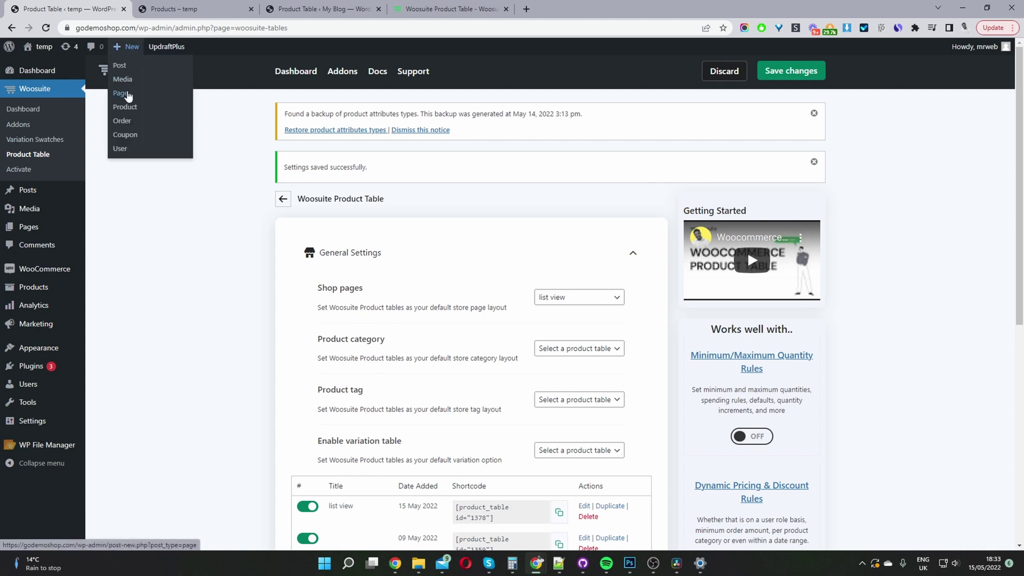
{"action": "middle_click", "coordinate": [127, 94]}
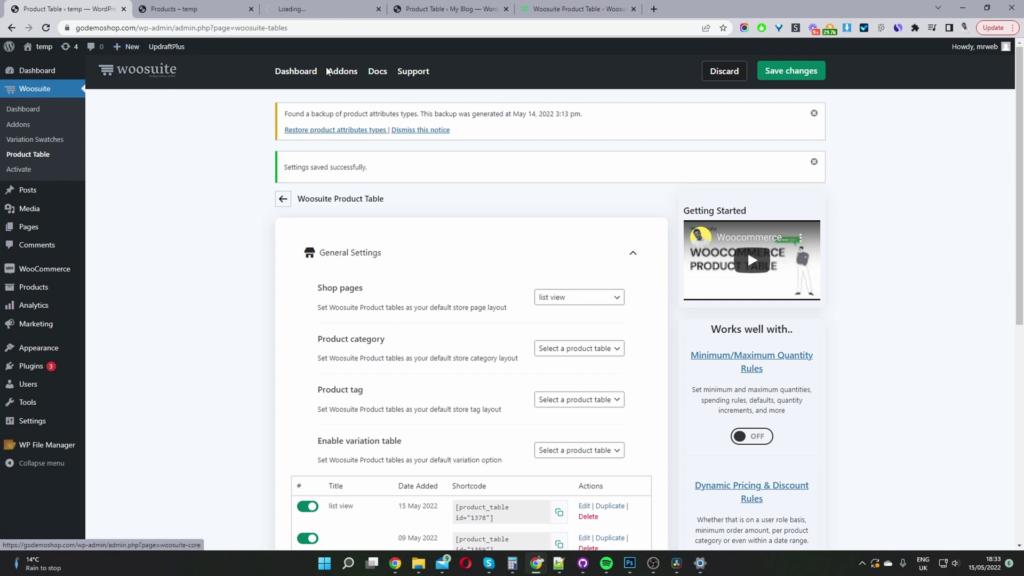
{"action": "mouse_move", "coordinate": [119, 49]}
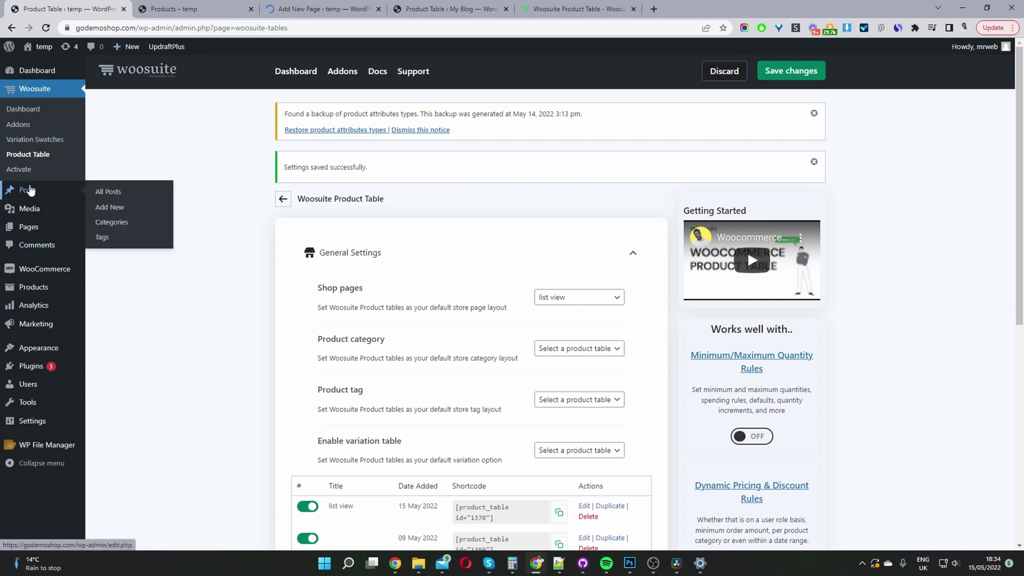
{"action": "mouse_move", "coordinate": [30, 226]}
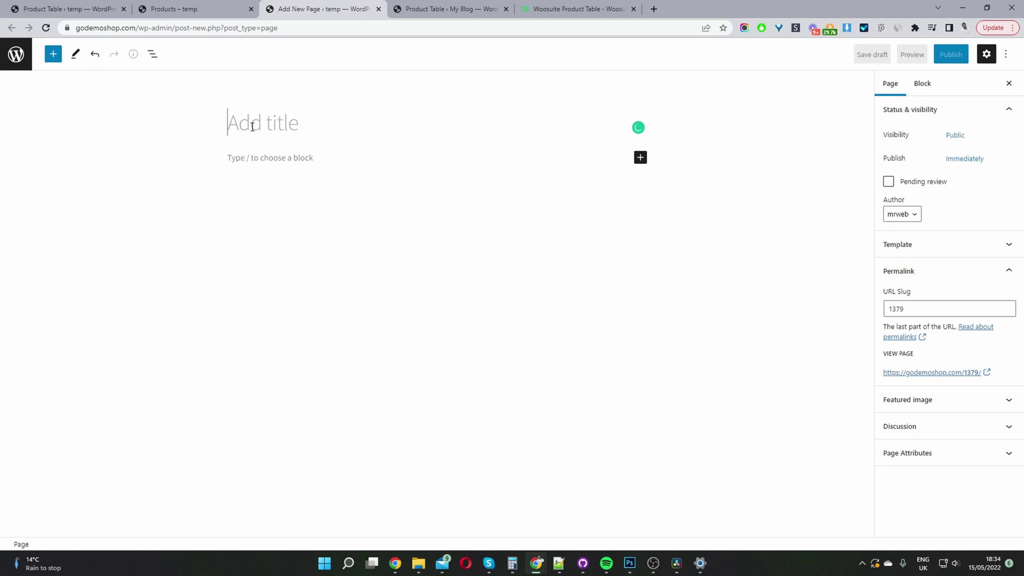
Title the page 'New Page' and paste the [product_table id="1378"] shortcode into its body.
{"action": "type", "text": "New "}
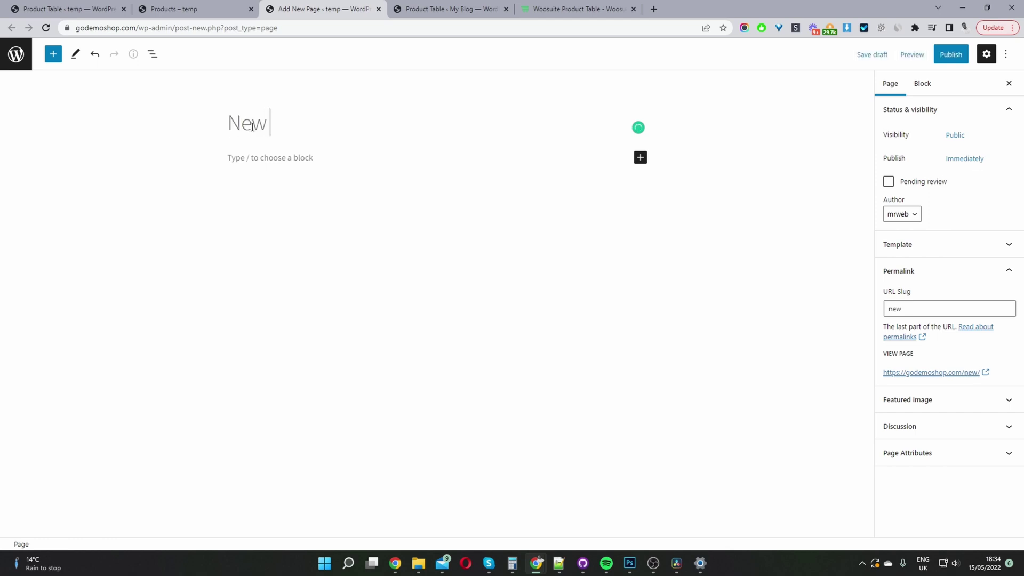
{"action": "type", "text": "Page"}
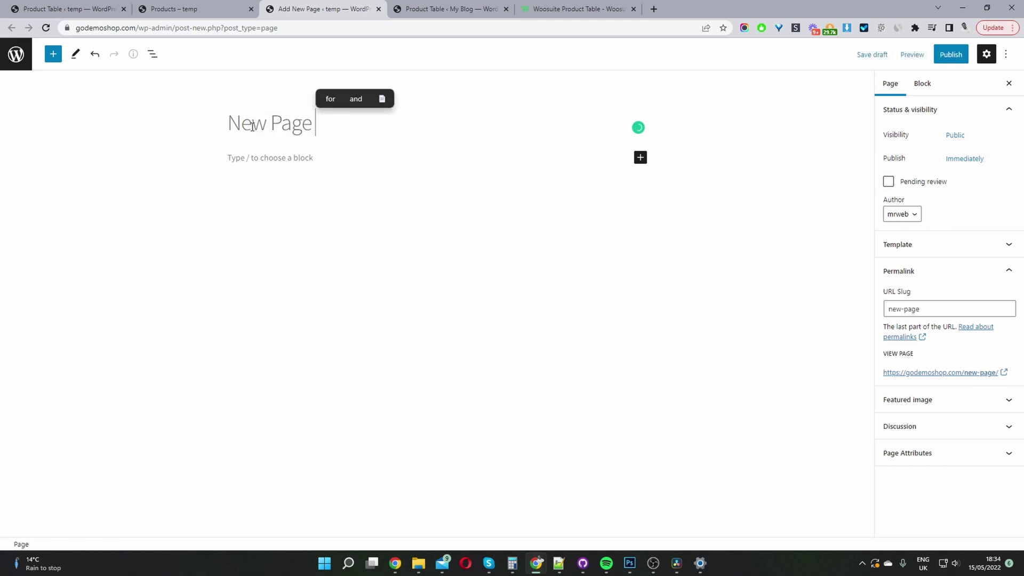
{"action": "left_click", "coordinate": [272, 167]}
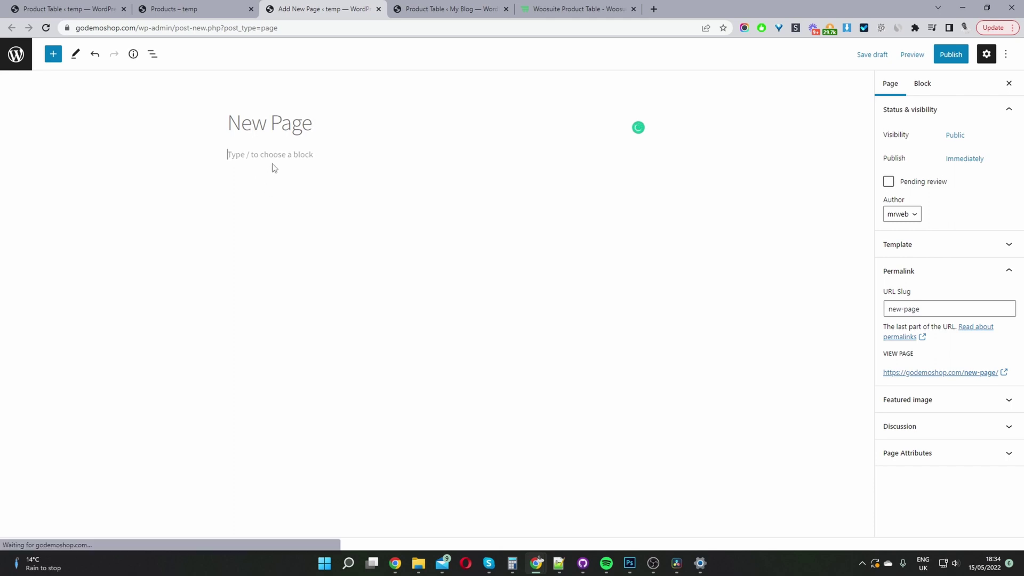
{"action": "key", "text": "ctrl+v"}
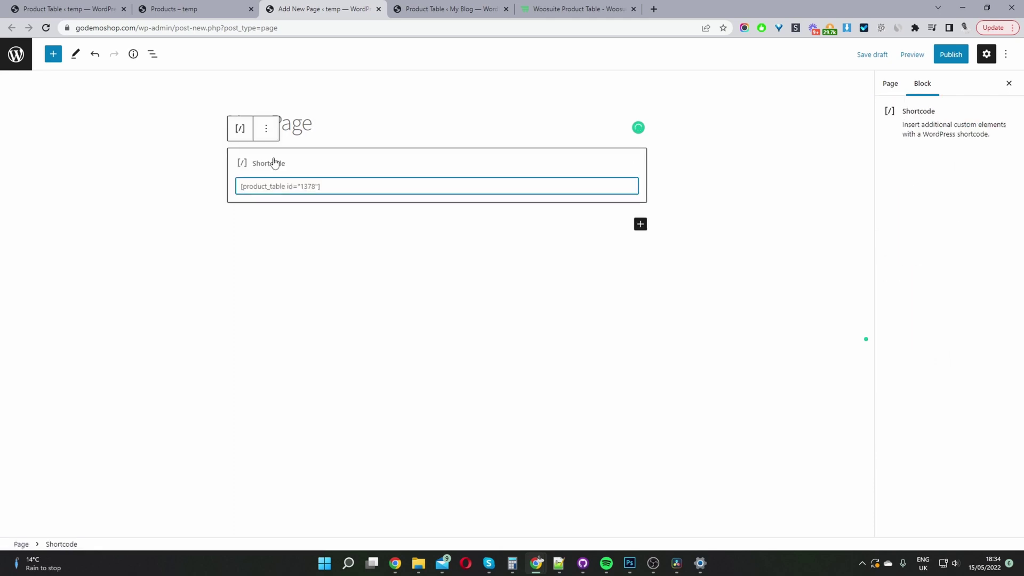
Publish the page and view the live storefront in a new tab.
{"action": "left_click", "coordinate": [949, 58]}
{"action": "left_click", "coordinate": [908, 55]}
{"action": "middle_click", "coordinate": [915, 171]}
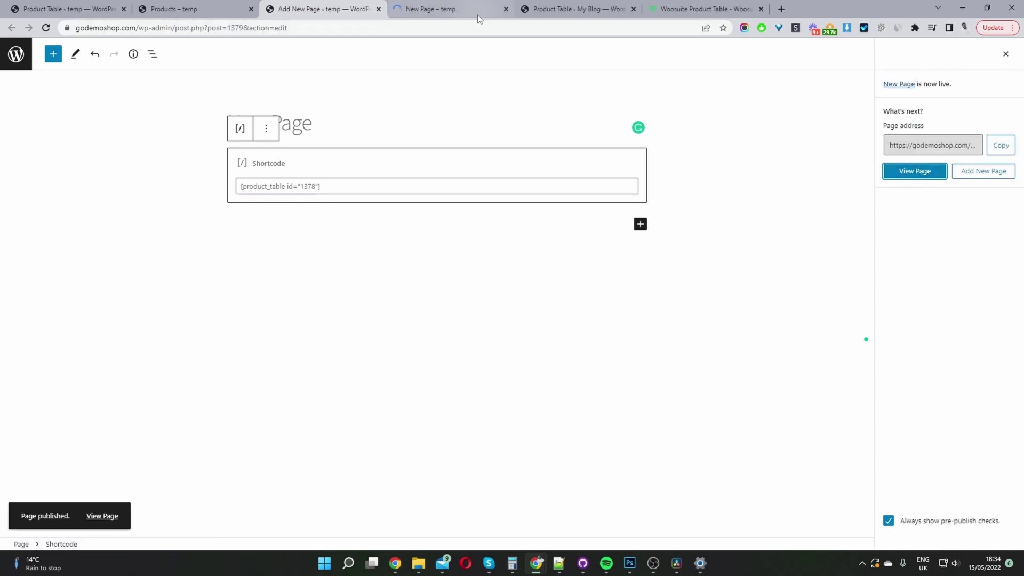
{"action": "left_click", "coordinate": [463, 9]}
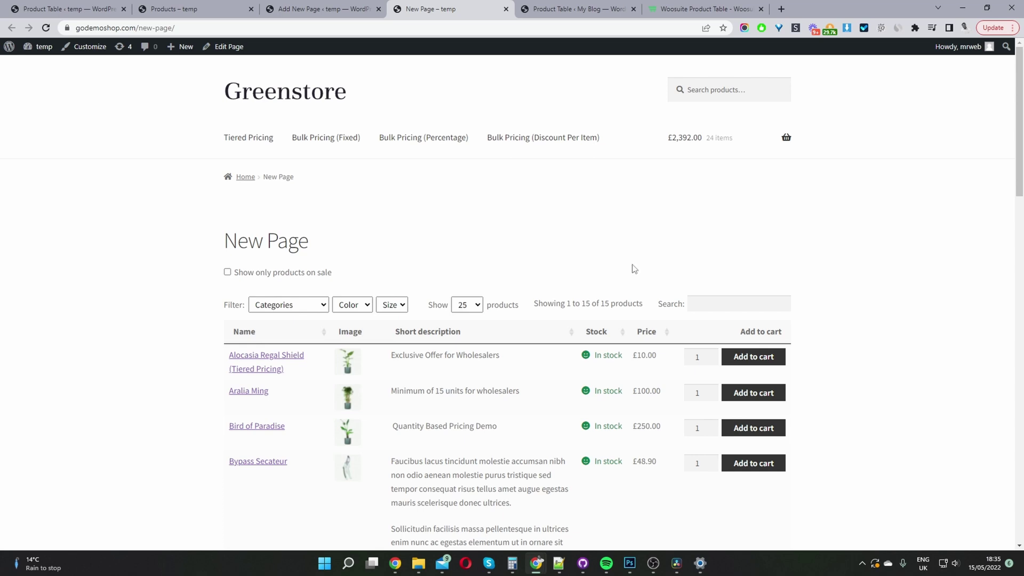
Return from the storefront to the Woosuite Product Table admin list showing the list view table.
{"action": "left_click", "coordinate": [315, 8]}
{"action": "left_click", "coordinate": [67, 9]}
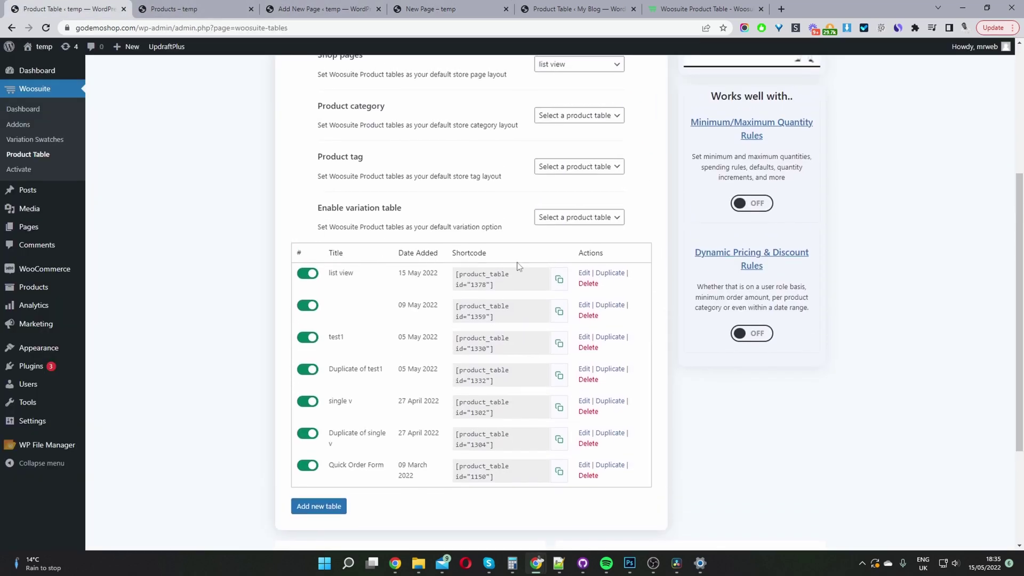
Edit the list view table and add a Custom Data column after Add to cart.
{"action": "left_click", "coordinate": [584, 273]}
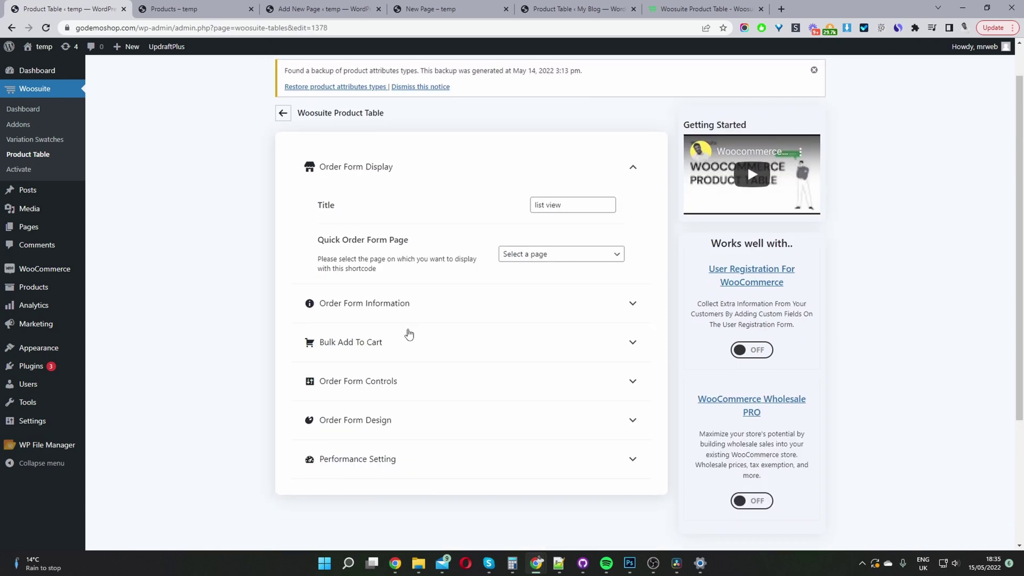
{"action": "left_click", "coordinate": [393, 294]}
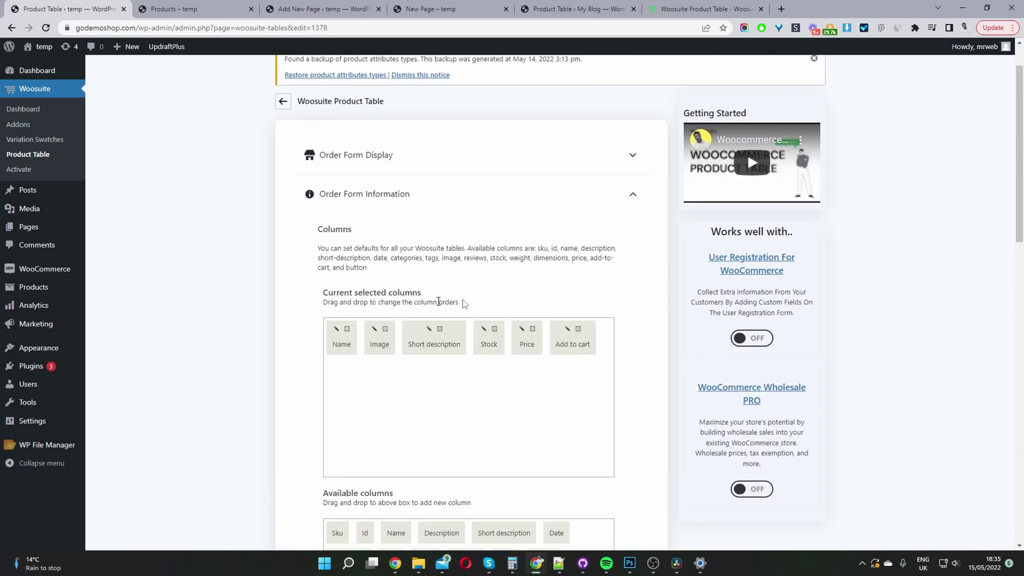
{"action": "scroll", "coordinate": [541, 299], "scroll_direction": "down", "scroll_amount": 3}
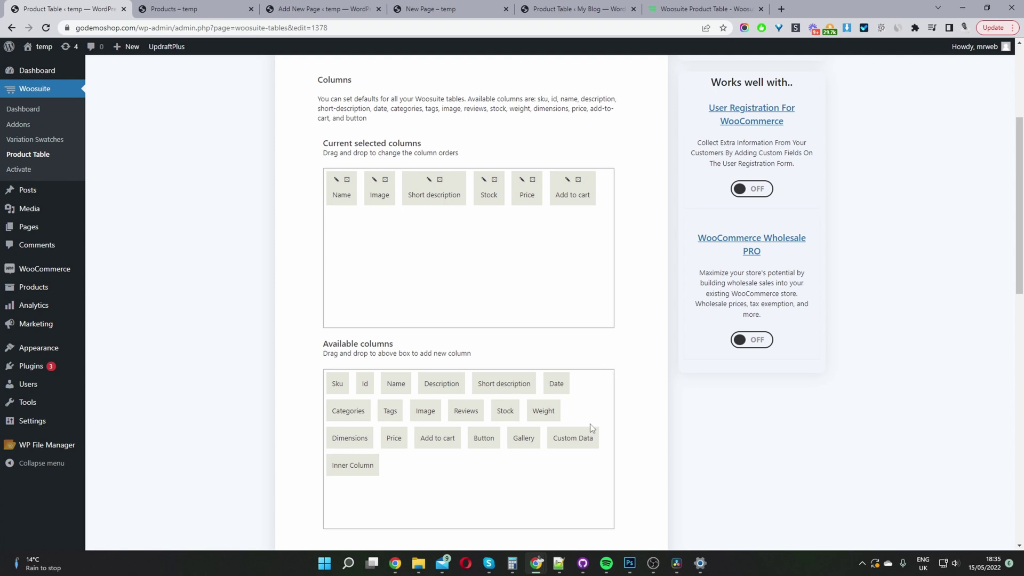
{"action": "left_click_drag", "start_coordinate": [585, 441], "coordinate": [457, 258]}
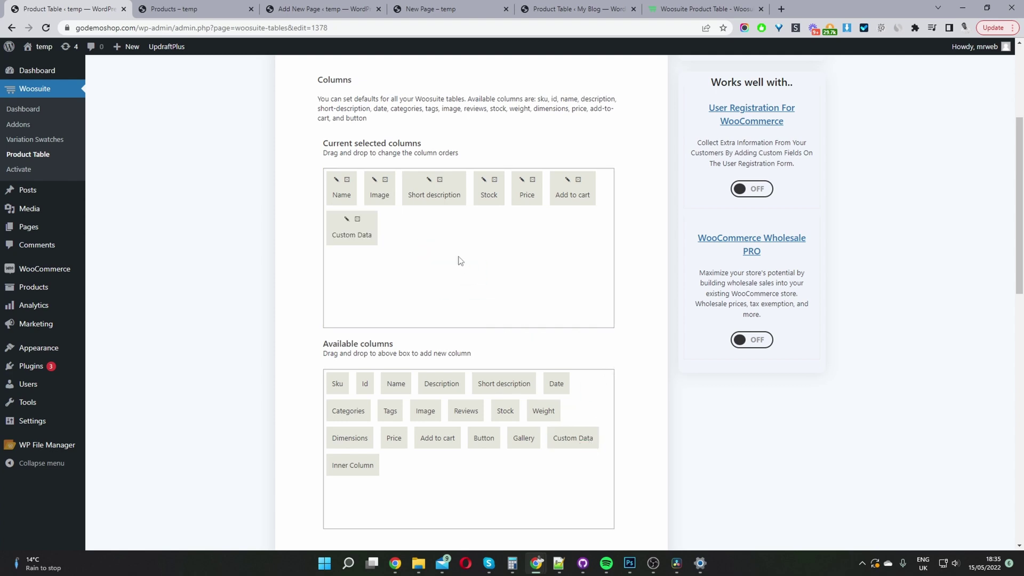
Try Post Meta and Custom Taxonomies as Custom Data sources, then remove the column.
{"action": "left_click", "coordinate": [346, 220]}
{"action": "left_click", "coordinate": [479, 338]}
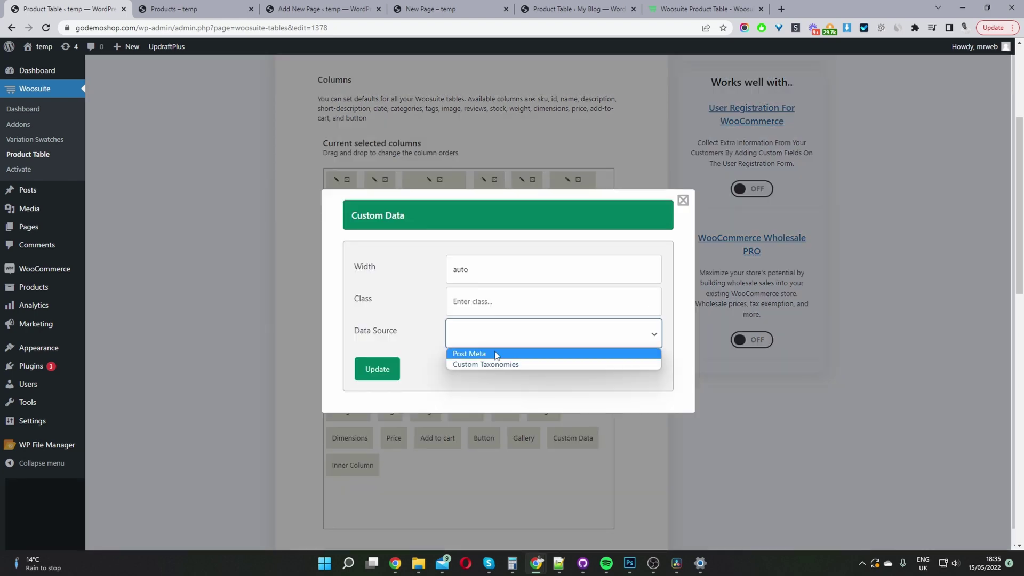
{"action": "left_click", "coordinate": [496, 354]}
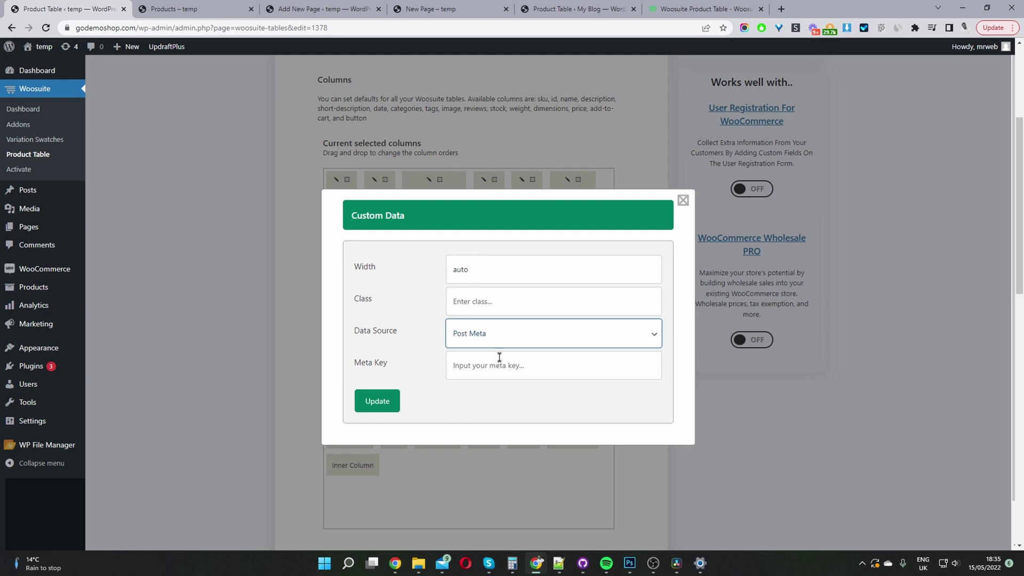
{"action": "left_click", "coordinate": [499, 359]}
{"action": "left_click", "coordinate": [547, 338]}
{"action": "left_click", "coordinate": [531, 362]}
{"action": "left_click", "coordinate": [530, 368]}
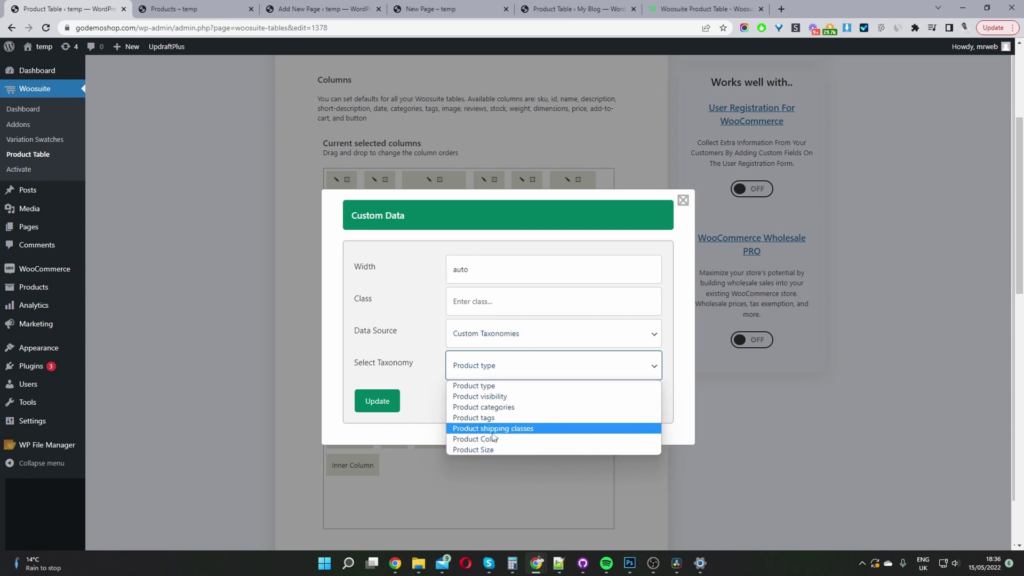
{"action": "left_click", "coordinate": [401, 319]}
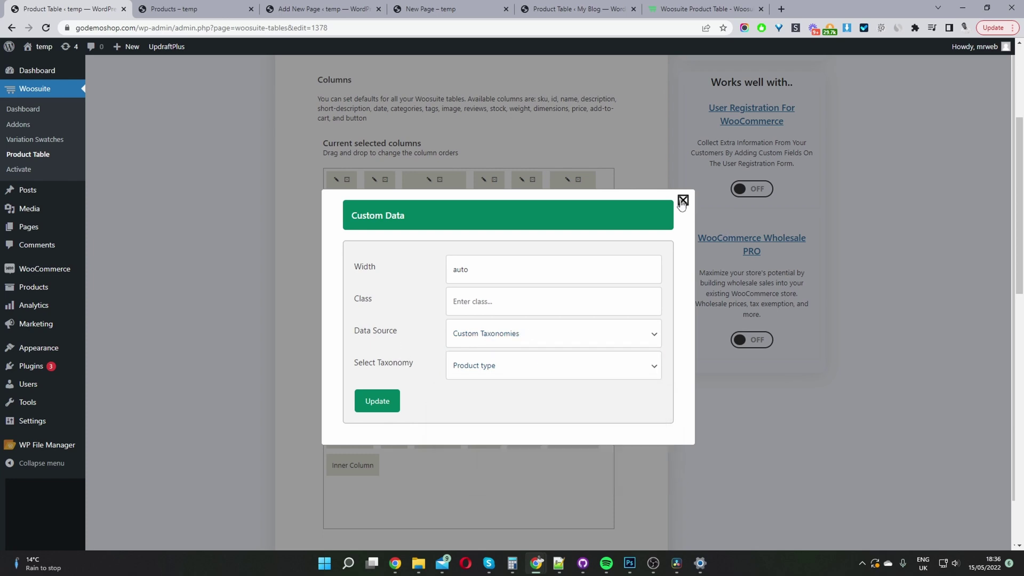
{"action": "left_click", "coordinate": [683, 201]}
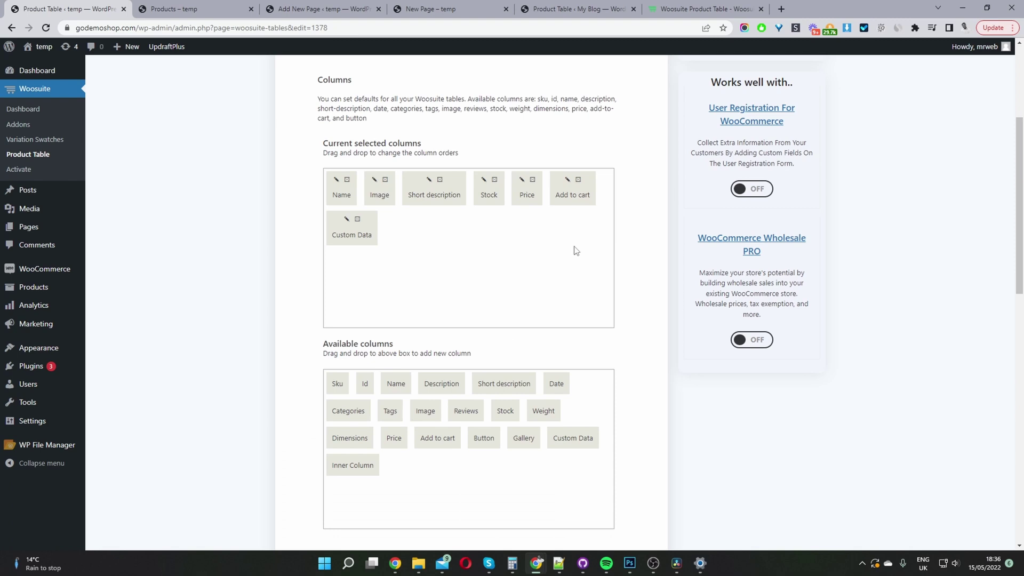
{"action": "left_click", "coordinate": [357, 219]}
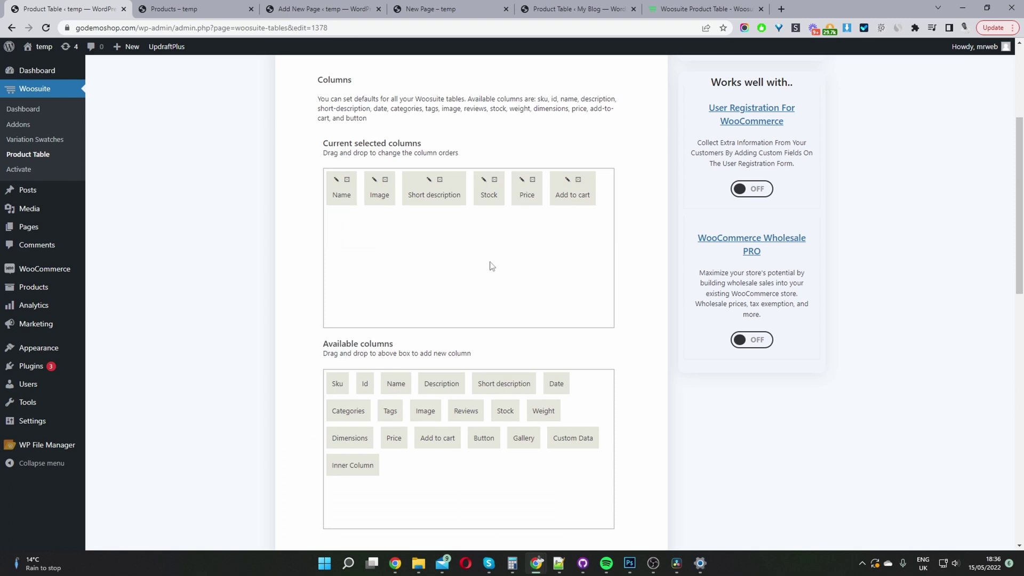
Change the Name column's label to 'Products' with an empty class and apply the update.
{"action": "left_click", "coordinate": [336, 181]}
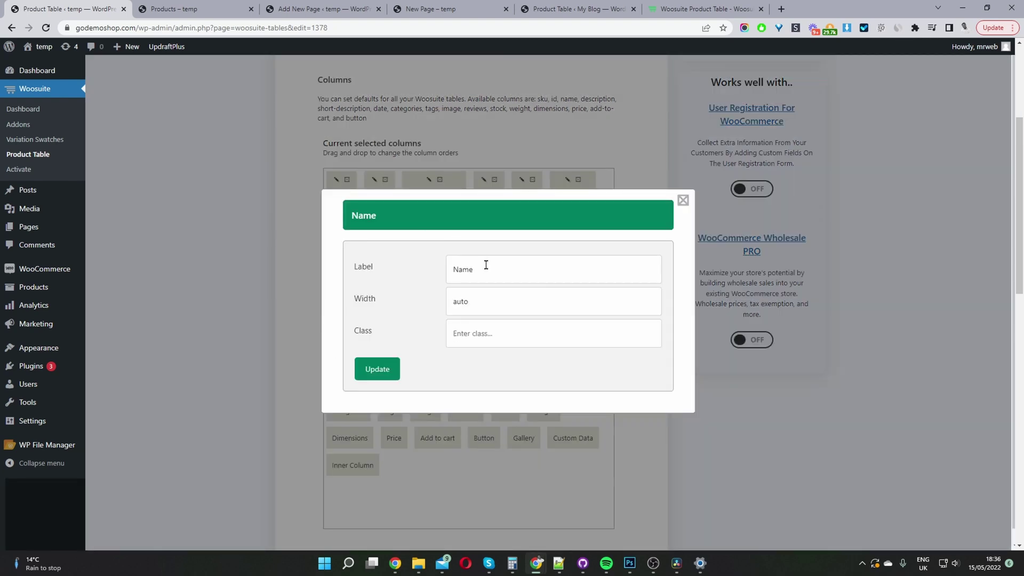
{"action": "left_click_drag", "start_coordinate": [483, 267], "coordinate": [356, 239]}
{"action": "type", "text": "Pr"}
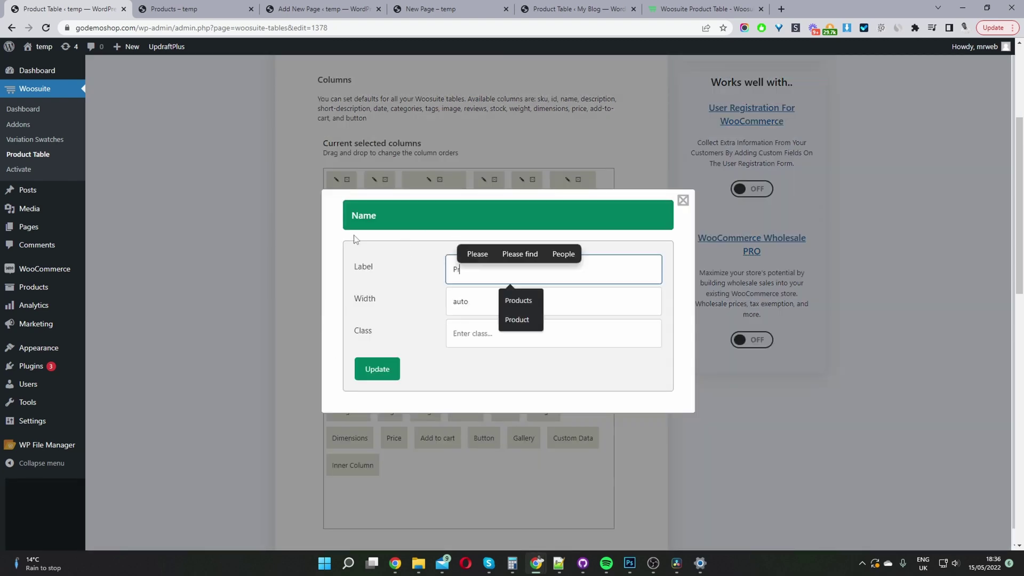
{"action": "left_click", "coordinate": [497, 290]}
{"action": "left_click", "coordinate": [492, 271]}
{"action": "type", "text": "oducts"}
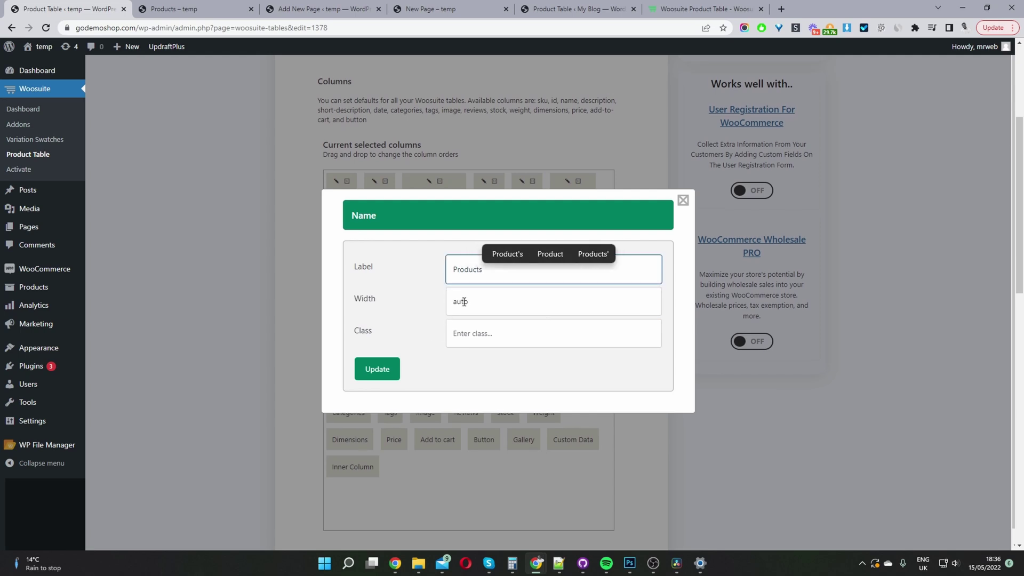
{"action": "left_click", "coordinate": [475, 335]}
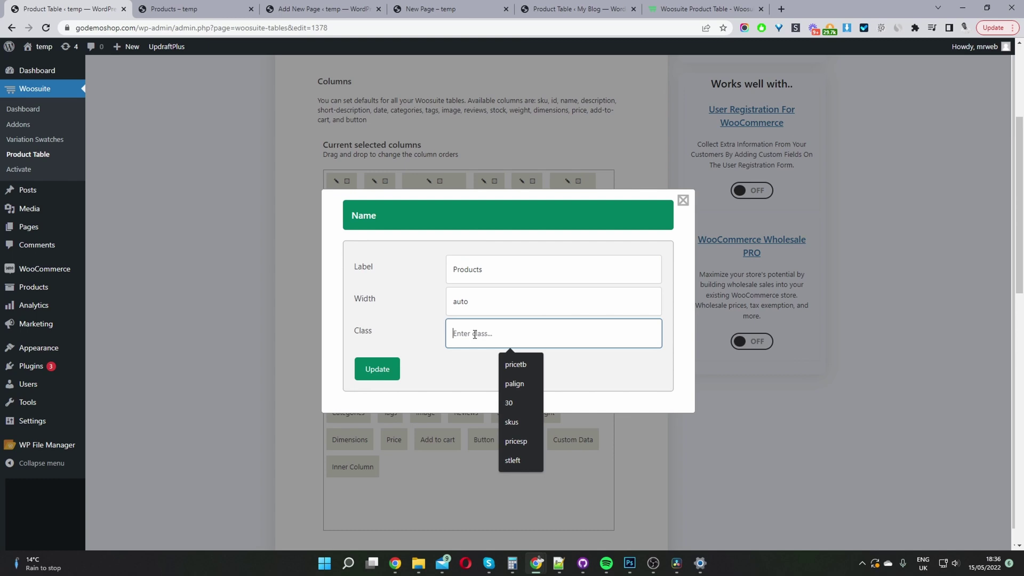
{"action": "left_click", "coordinate": [404, 333]}
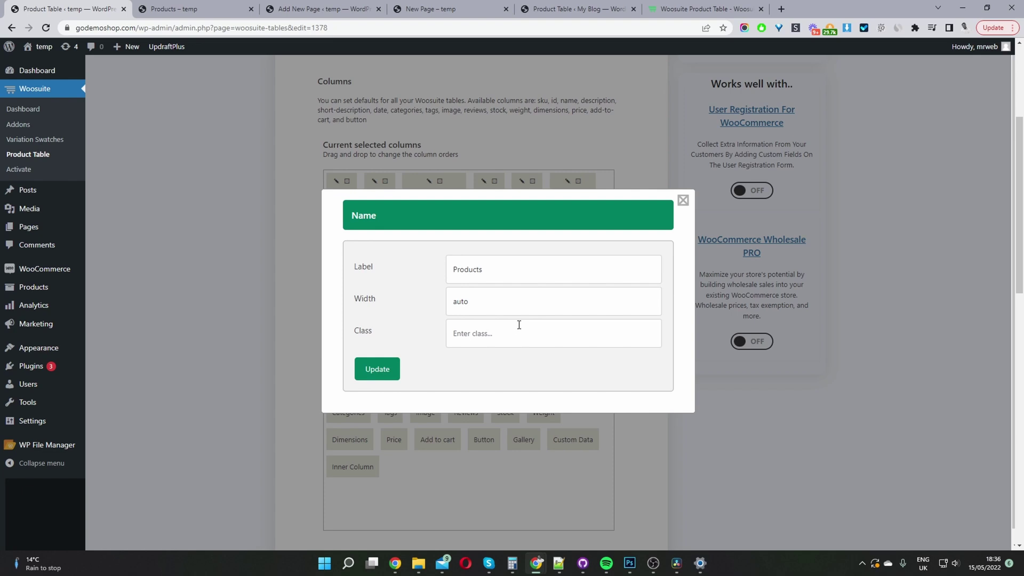
{"action": "left_click", "coordinate": [393, 367]}
{"action": "left_click", "coordinate": [815, 385]}
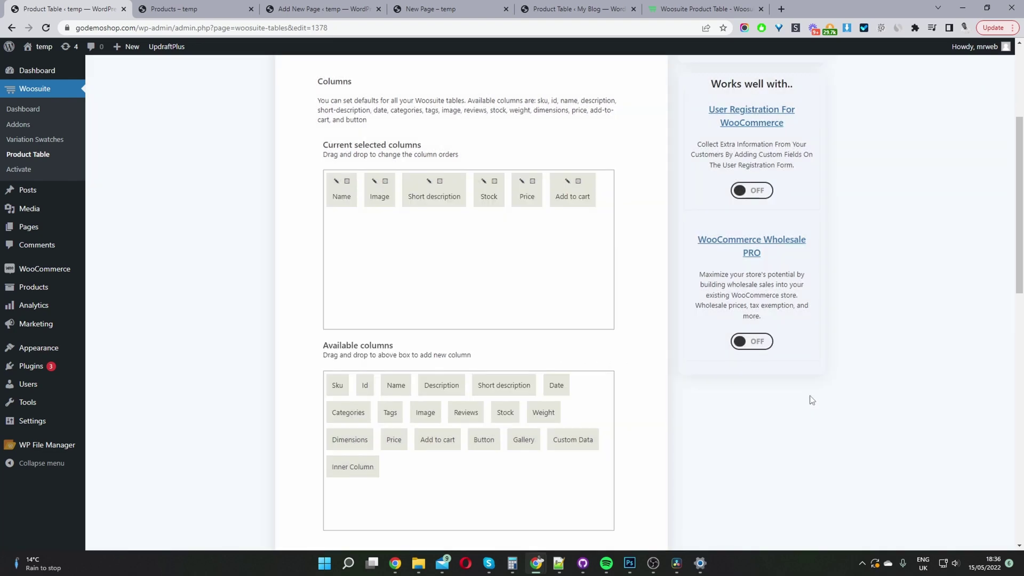
{"action": "scroll", "coordinate": [523, 214], "scroll_direction": "up", "scroll_amount": 1}
Save the list view table changes and reload the published New Page storefront.
{"action": "scroll", "coordinate": [523, 214], "scroll_direction": "up", "scroll_amount": 3}
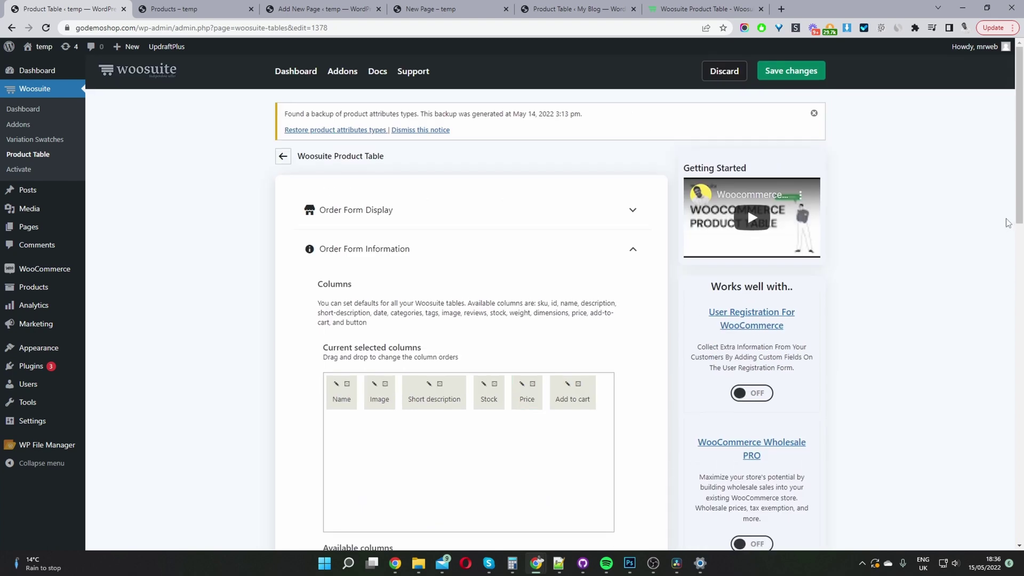
{"action": "left_click", "coordinate": [778, 70]}
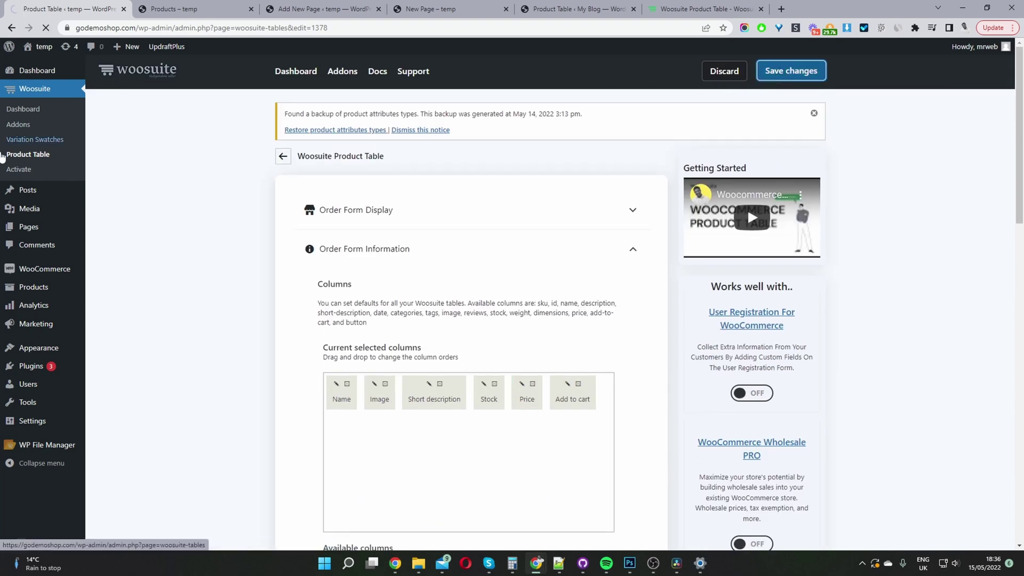
{"action": "left_click", "coordinate": [431, 9]}
{"action": "key", "text": "F5"}
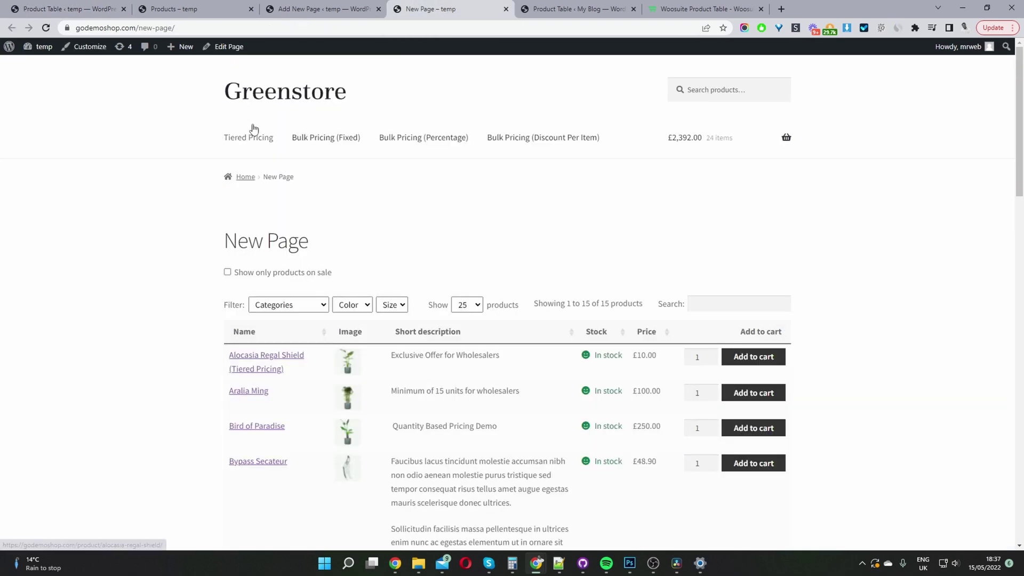
{"action": "left_click", "coordinate": [47, 28]}
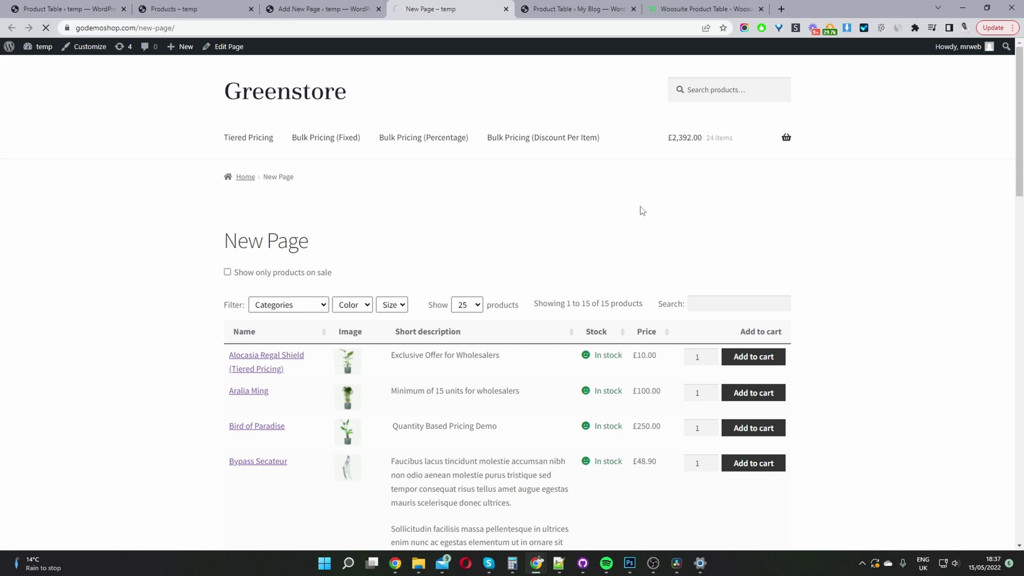